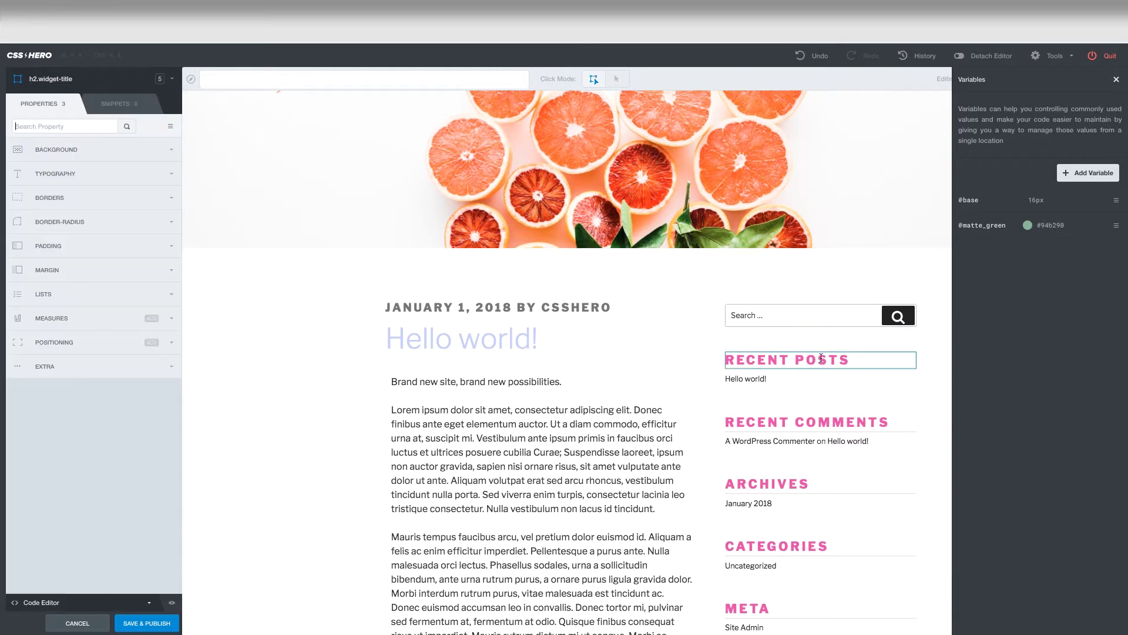
{"action": "left_click", "coordinate": [169, 176]}
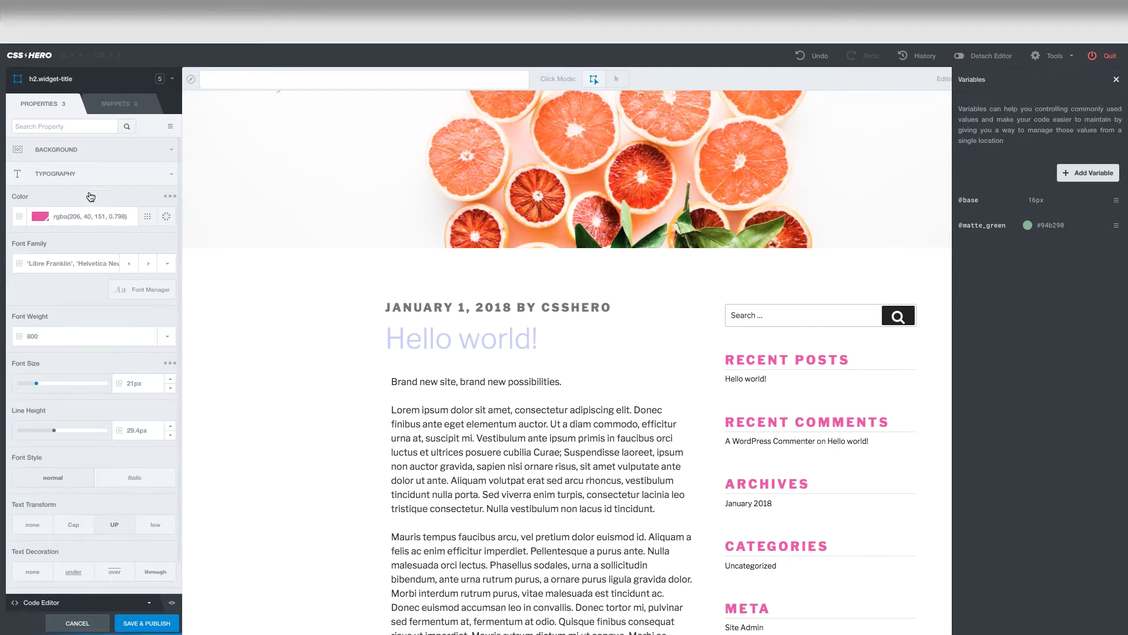
{"action": "left_click", "coordinate": [19, 219]}
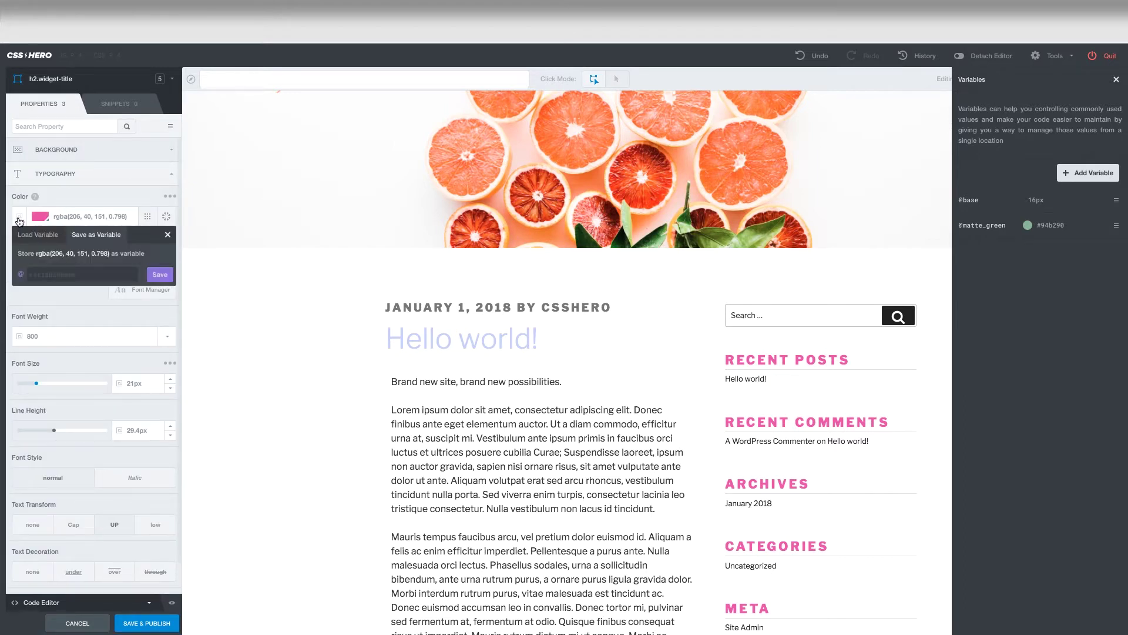
{"action": "left_click", "coordinate": [29, 237]}
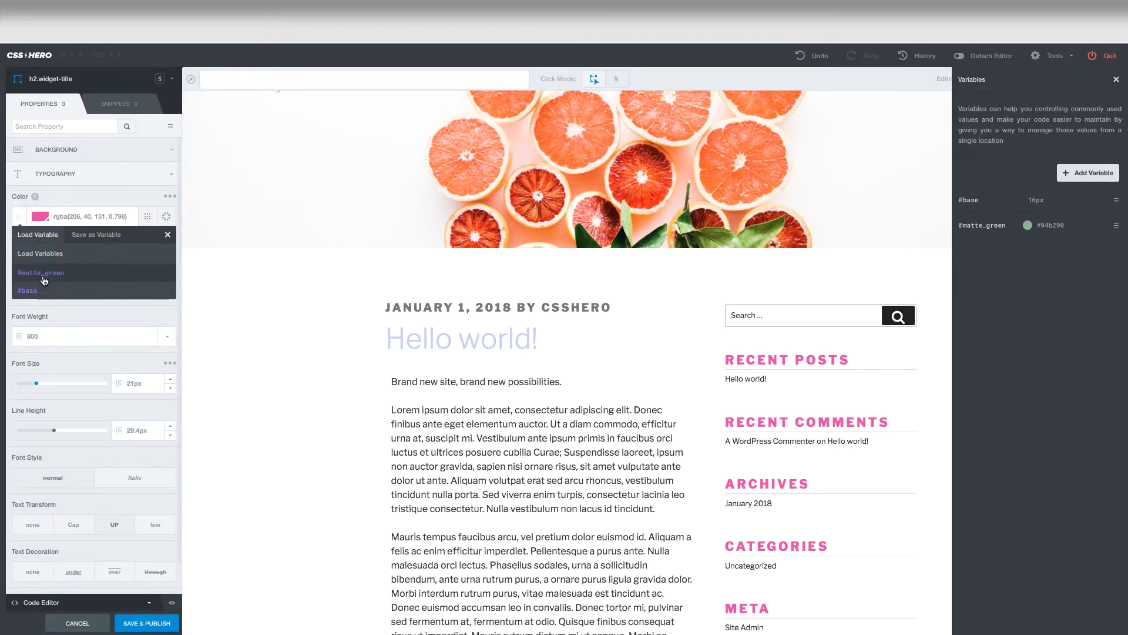
{"action": "left_click", "coordinate": [147, 216]}
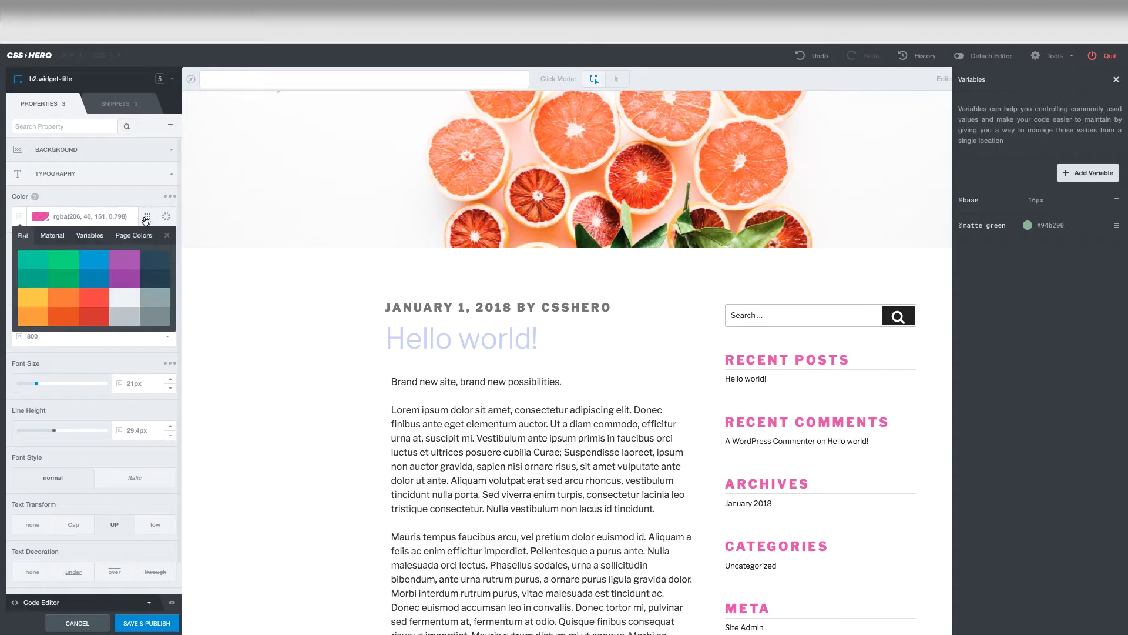
{"action": "left_click", "coordinate": [91, 236]}
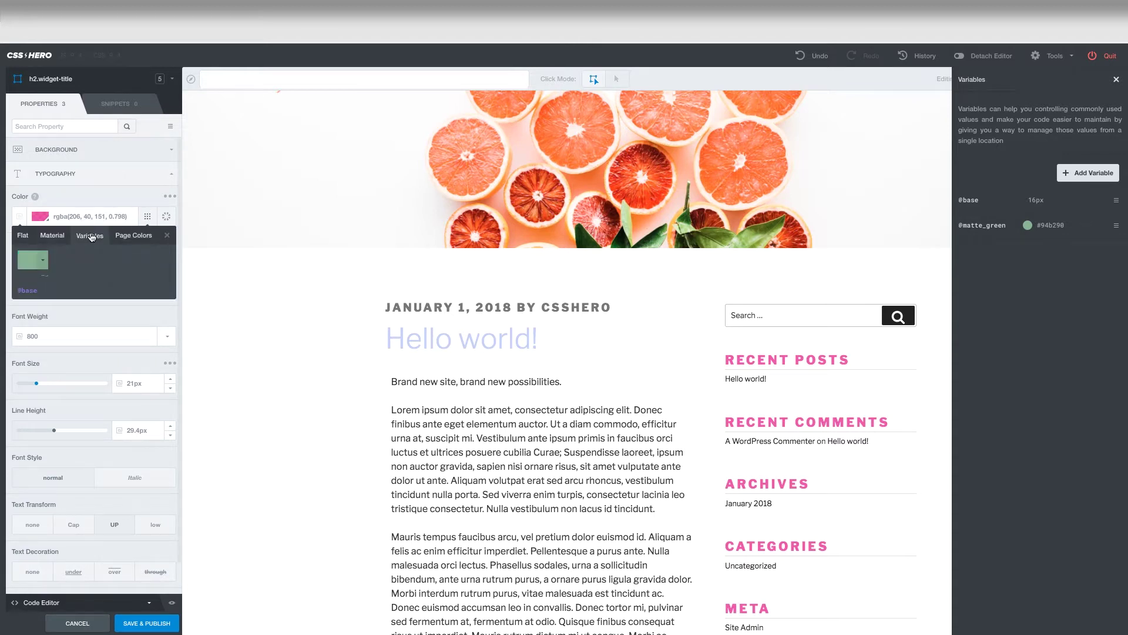
{"action": "left_click", "coordinate": [30, 262]}
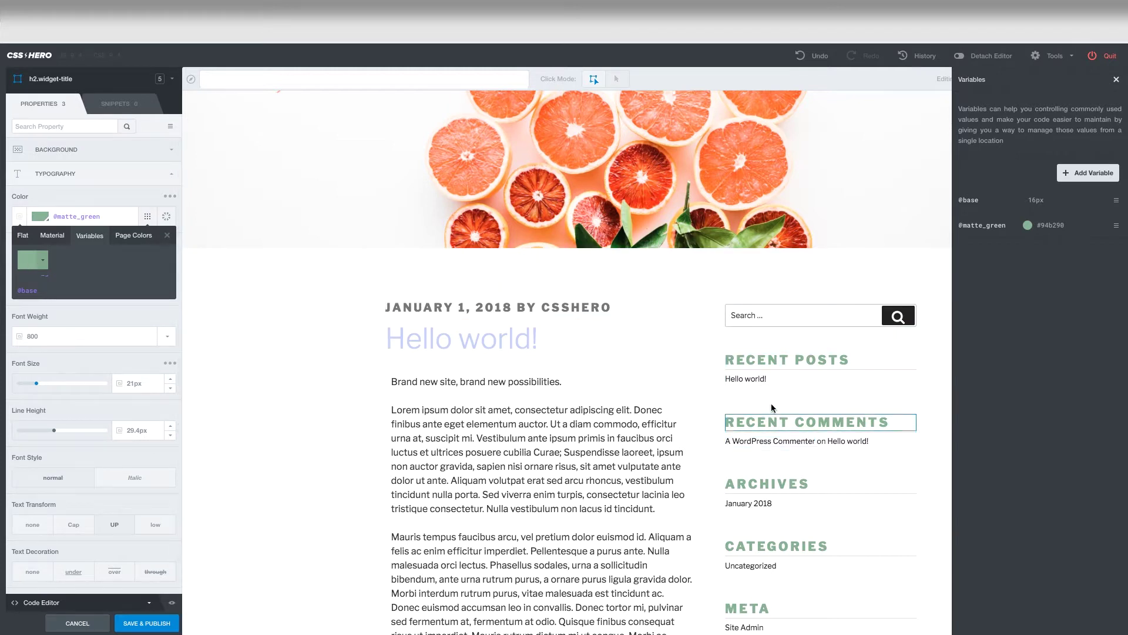
{"action": "left_click", "coordinate": [46, 262]}
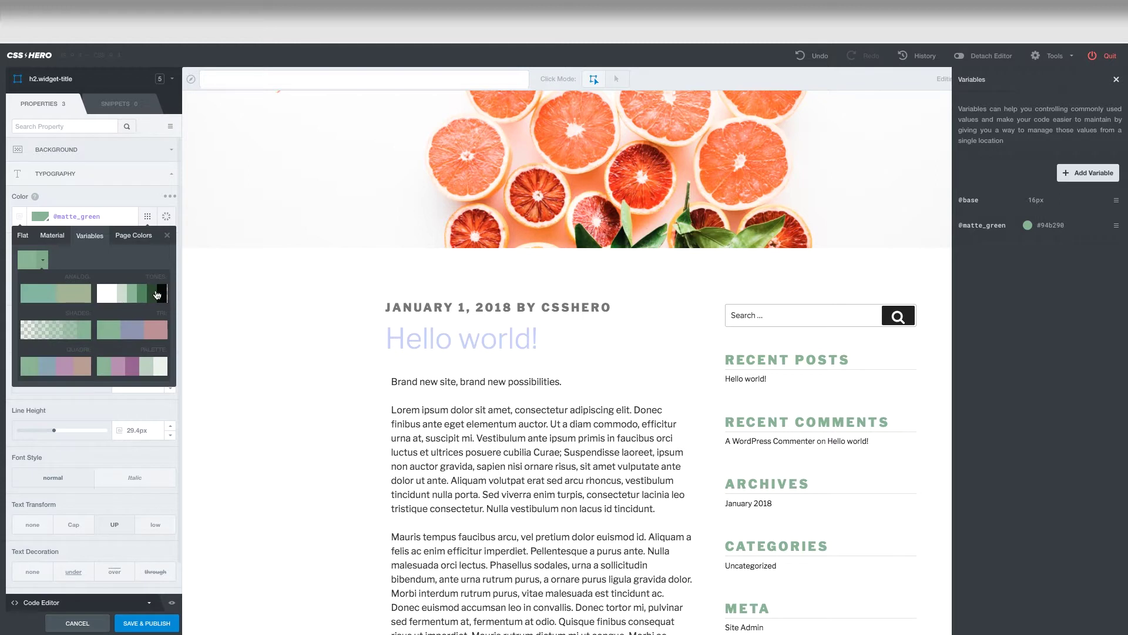
{"action": "left_click", "coordinate": [154, 295]}
{"action": "left_click", "coordinate": [146, 364]}
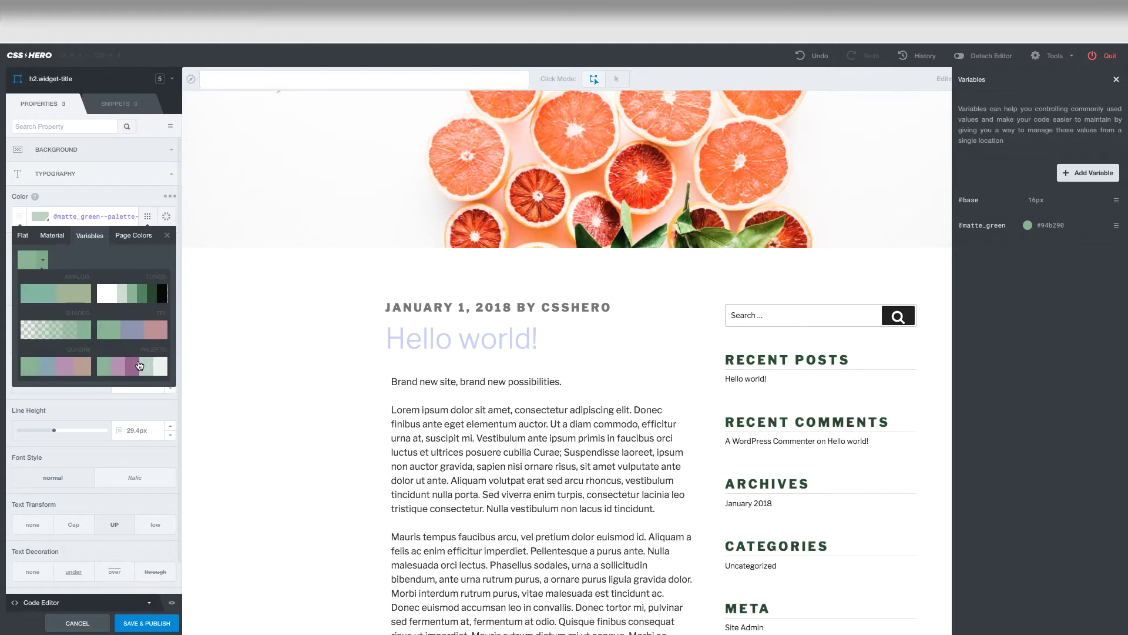
{"action": "left_click", "coordinate": [132, 365]}
{"action": "left_click", "coordinate": [113, 369]}
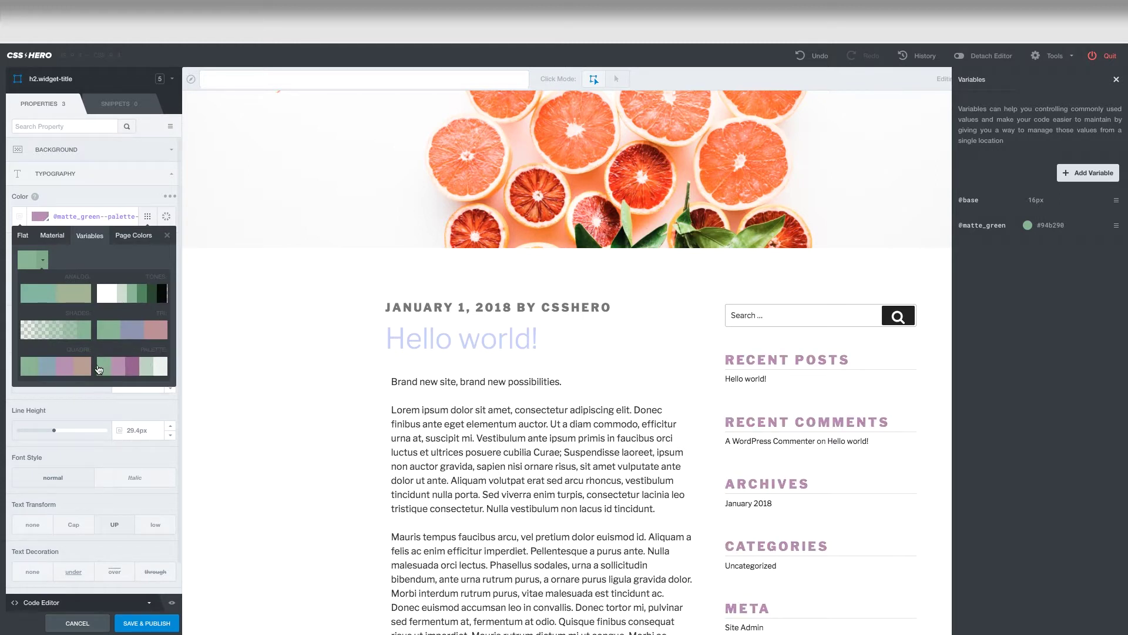
{"action": "left_click", "coordinate": [81, 370]}
{"action": "left_click", "coordinate": [47, 294]}
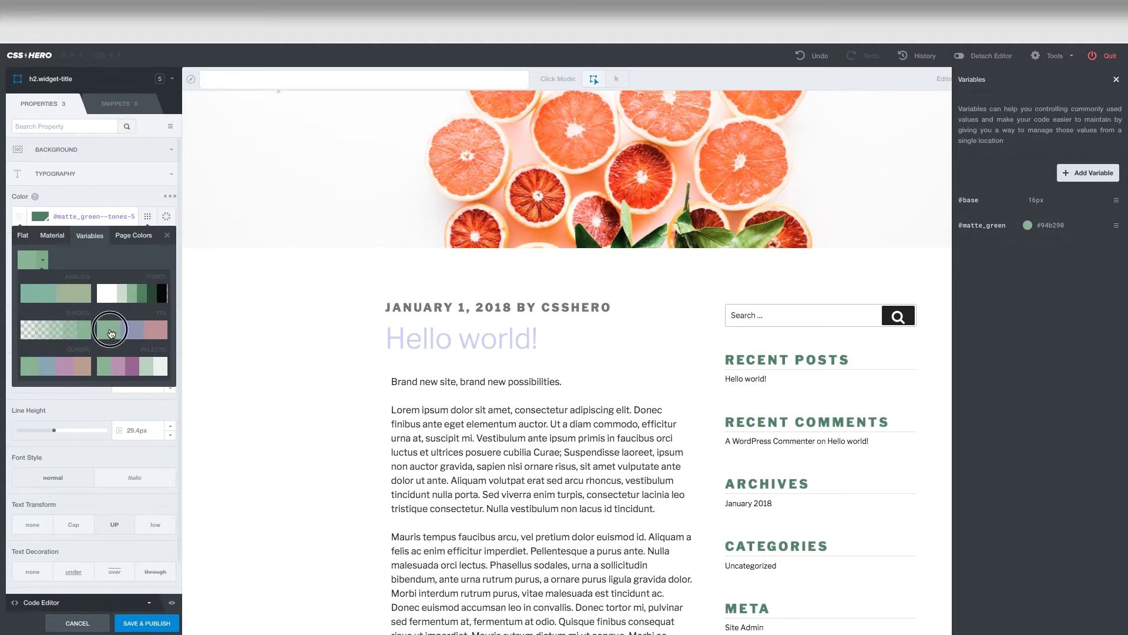
{"action": "left_click", "coordinate": [109, 328]}
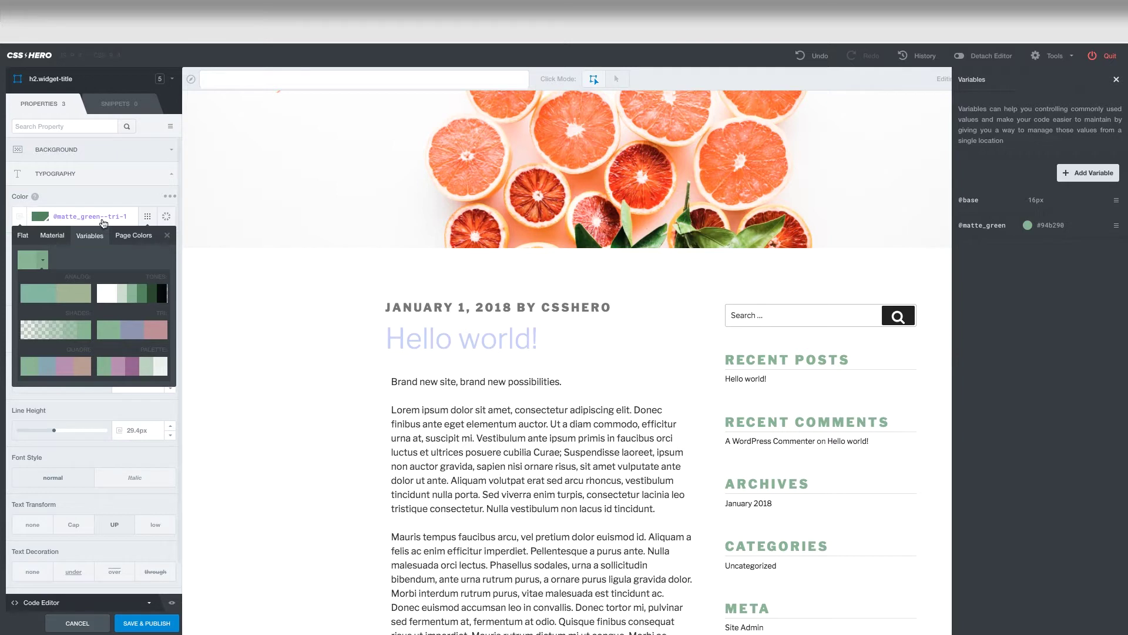
{"action": "left_click", "coordinate": [33, 259]}
{"action": "left_click", "coordinate": [170, 236]}
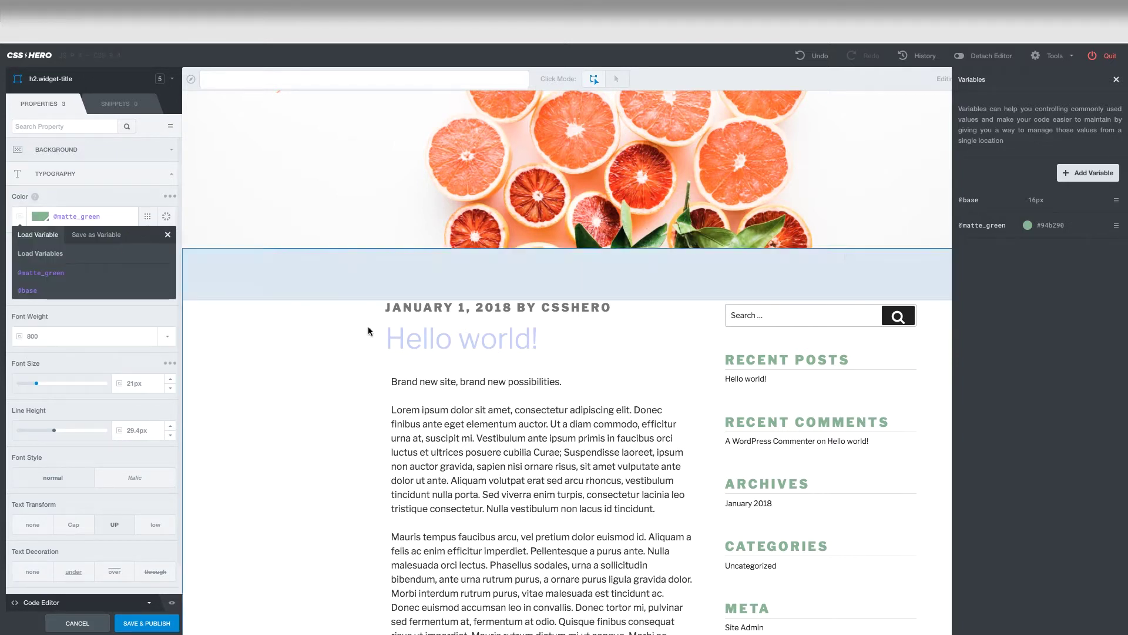
{"action": "left_click", "coordinate": [464, 346]}
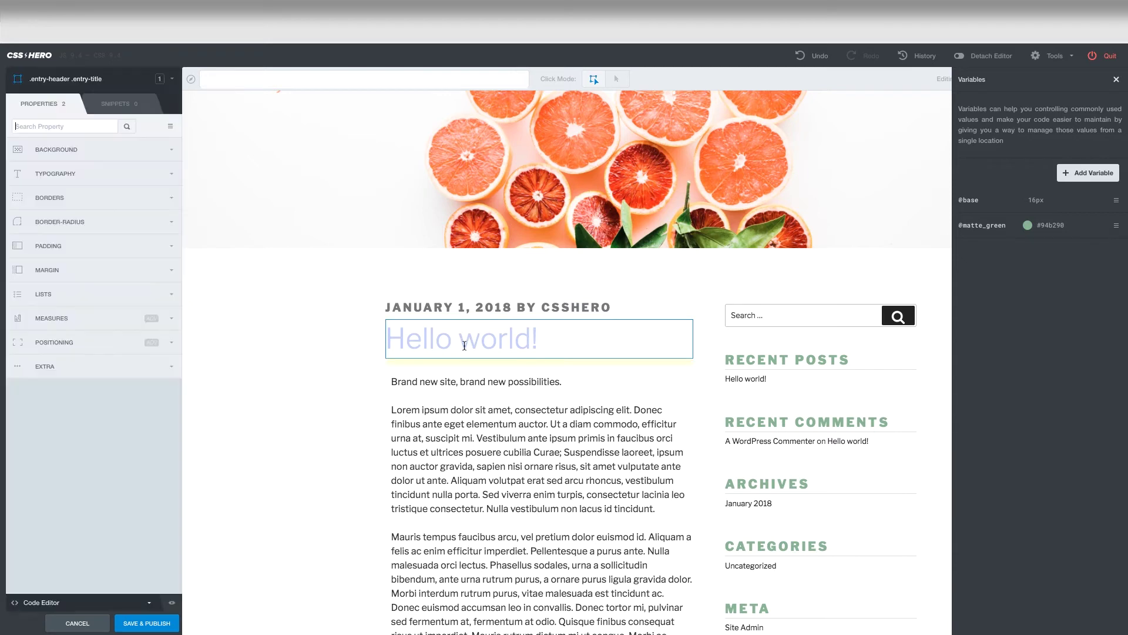
{"action": "left_click", "coordinate": [170, 174]}
{"action": "left_click", "coordinate": [148, 217]}
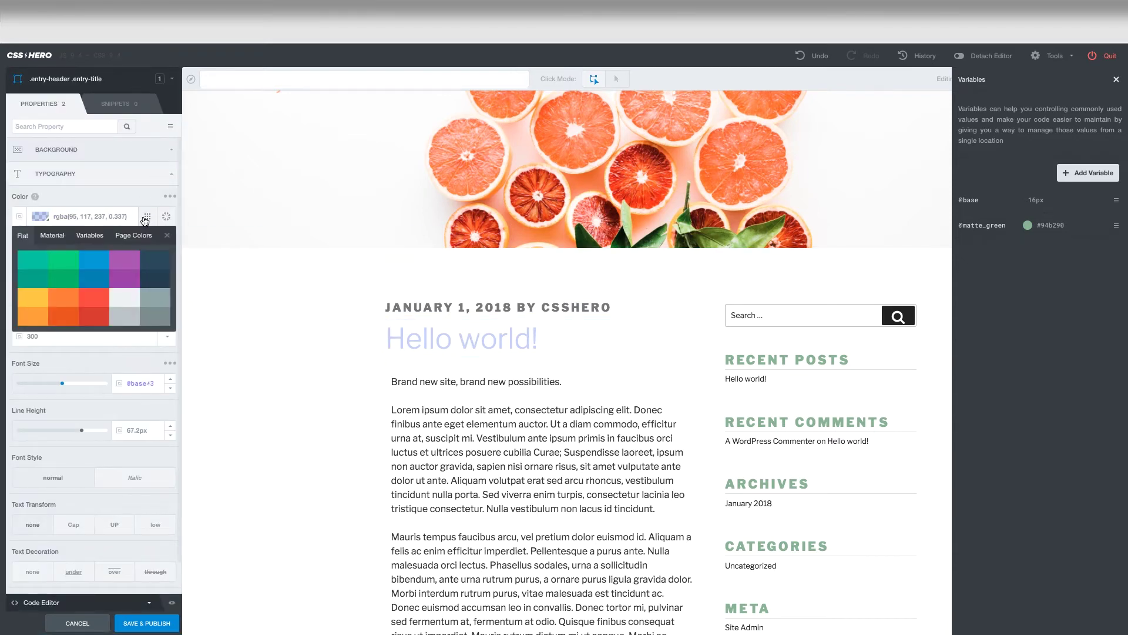
{"action": "left_click", "coordinate": [90, 235]}
{"action": "left_click", "coordinate": [33, 260]}
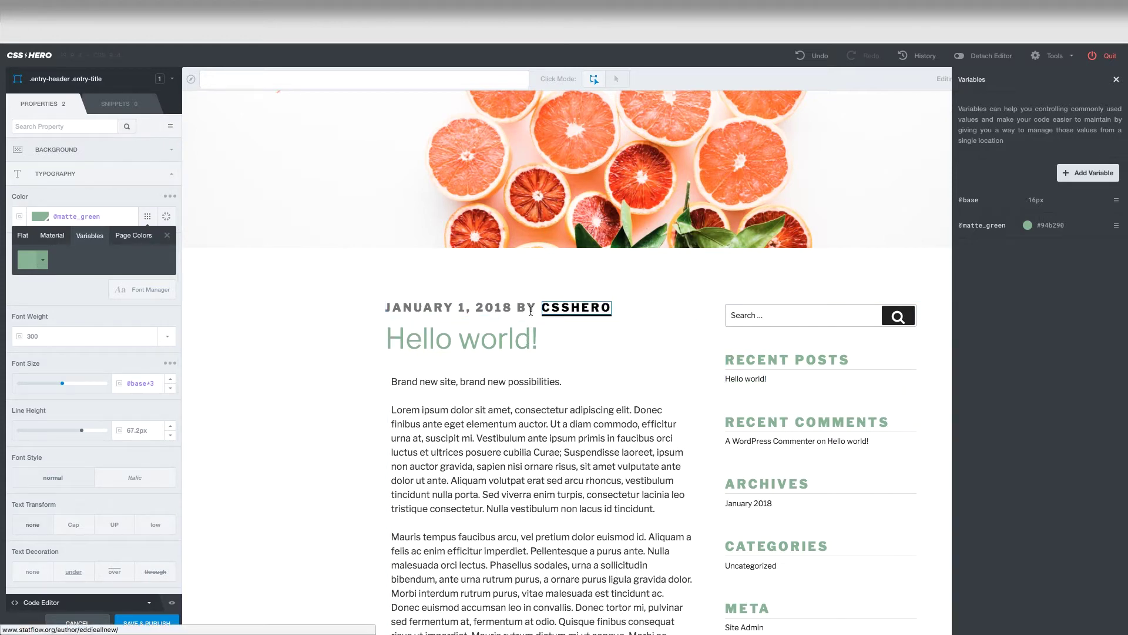
{"action": "left_click", "coordinate": [510, 316]}
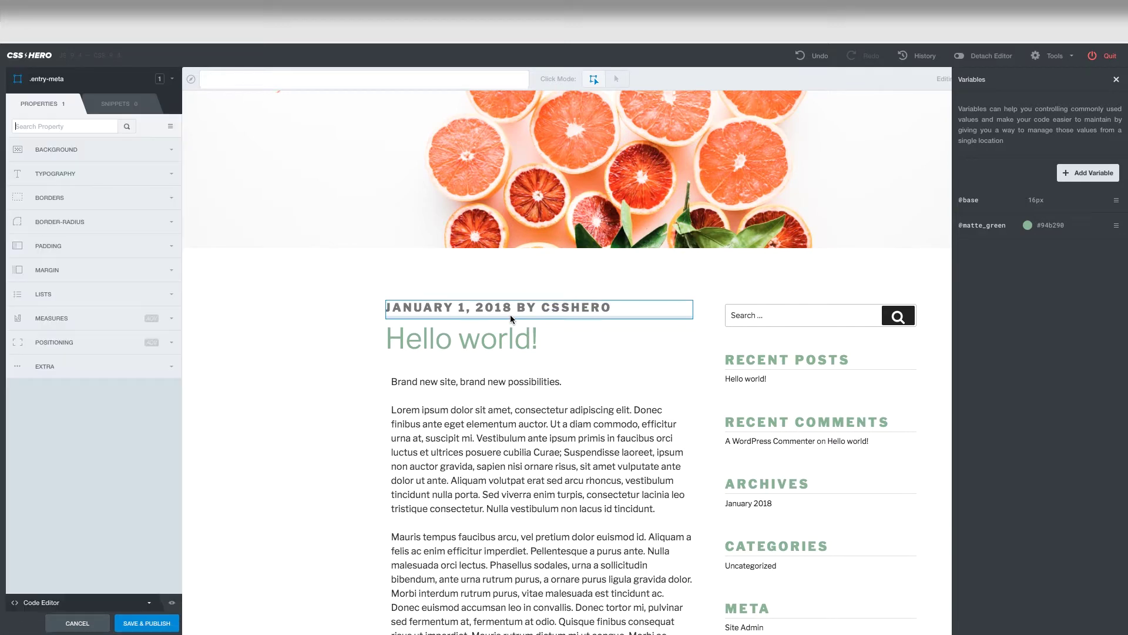
{"action": "left_click", "coordinate": [538, 461]}
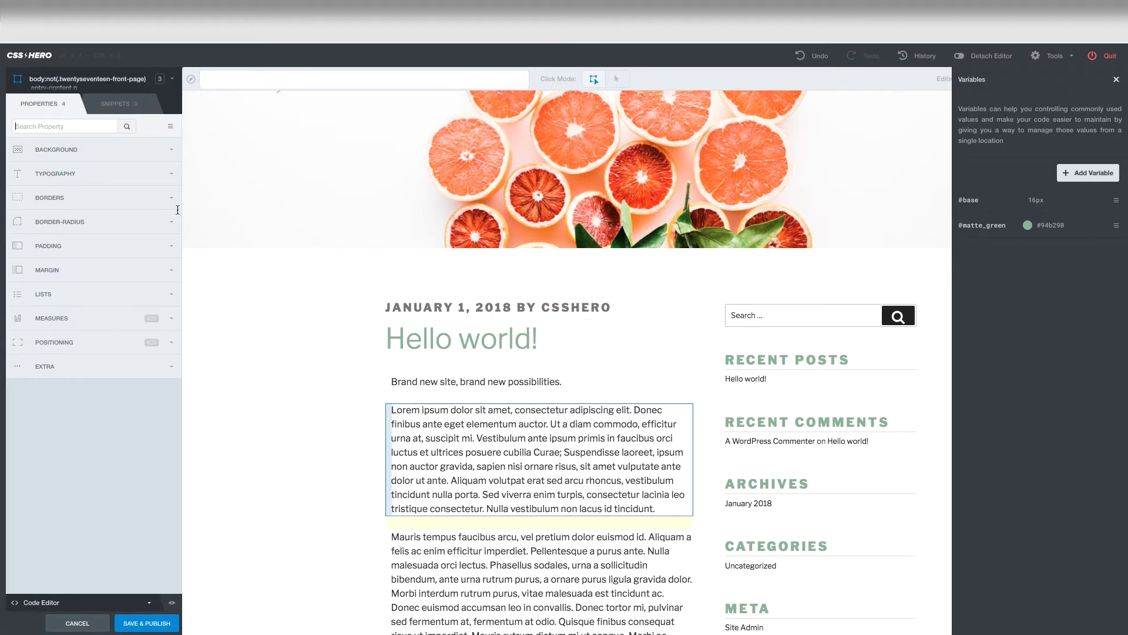
{"action": "left_click", "coordinate": [171, 174]}
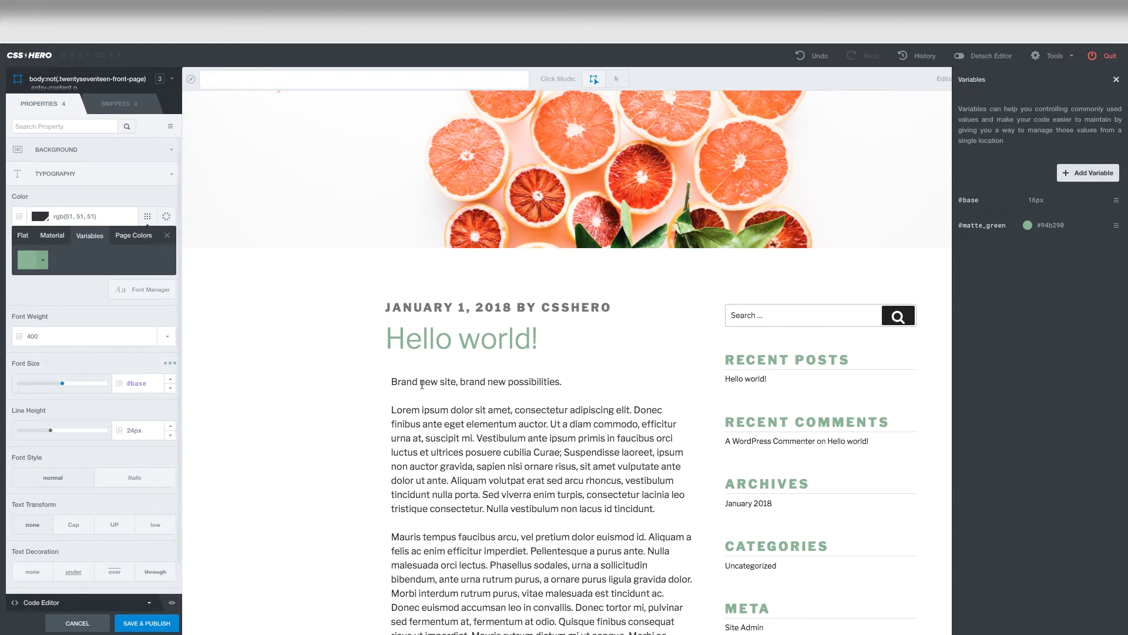
{"action": "left_click", "coordinate": [127, 385]}
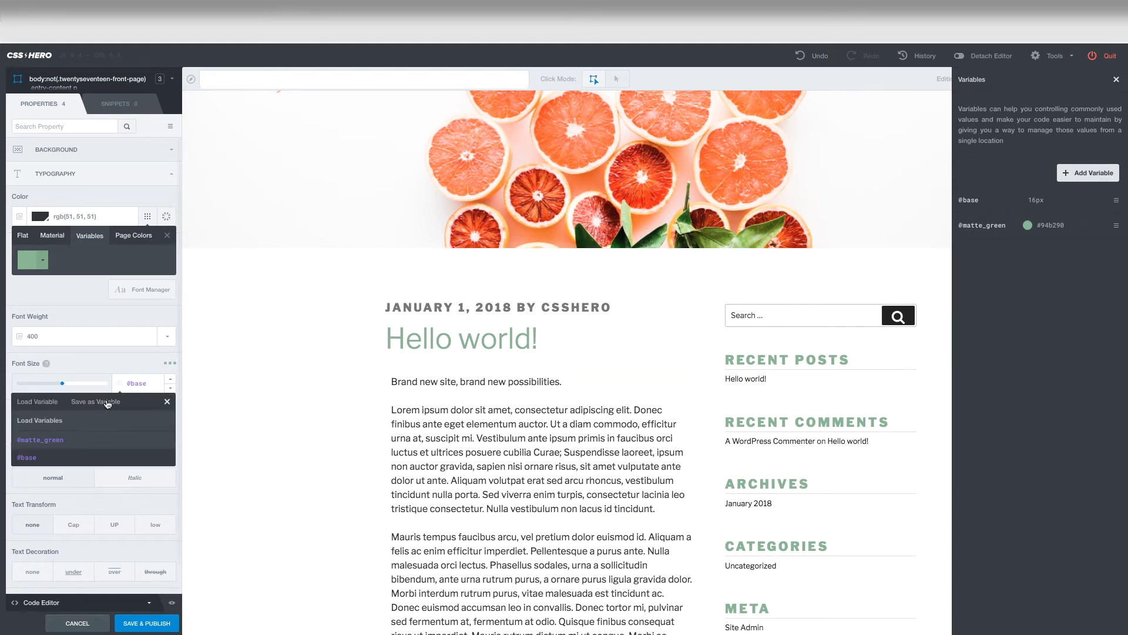
{"action": "left_click", "coordinate": [103, 404]}
{"action": "left_click", "coordinate": [58, 441]}
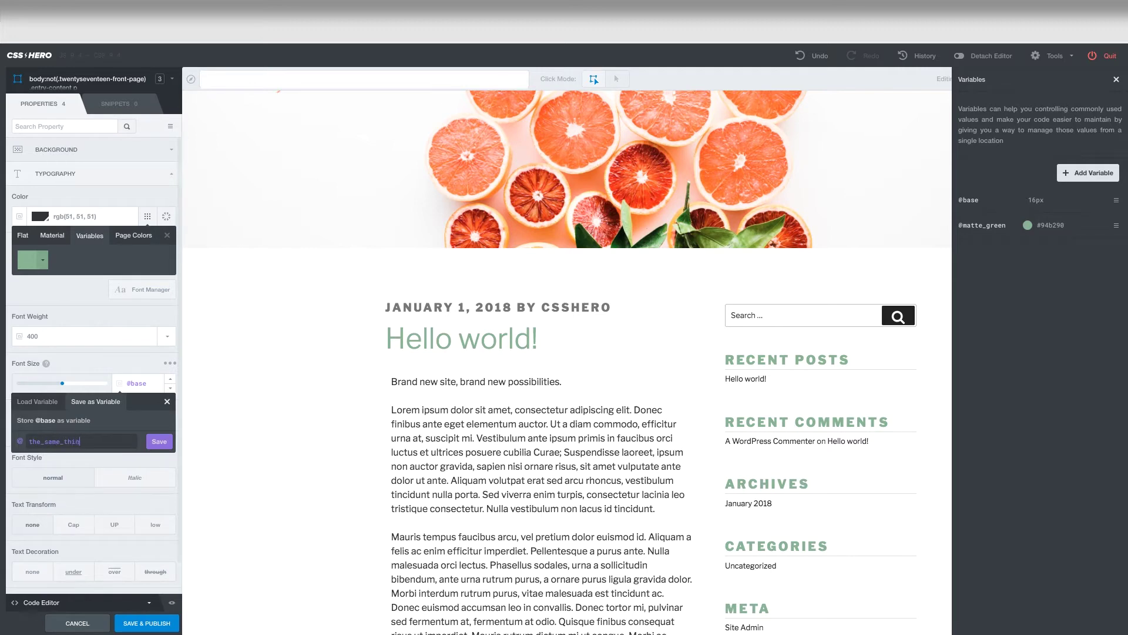
{"action": "left_click", "coordinate": [160, 441]}
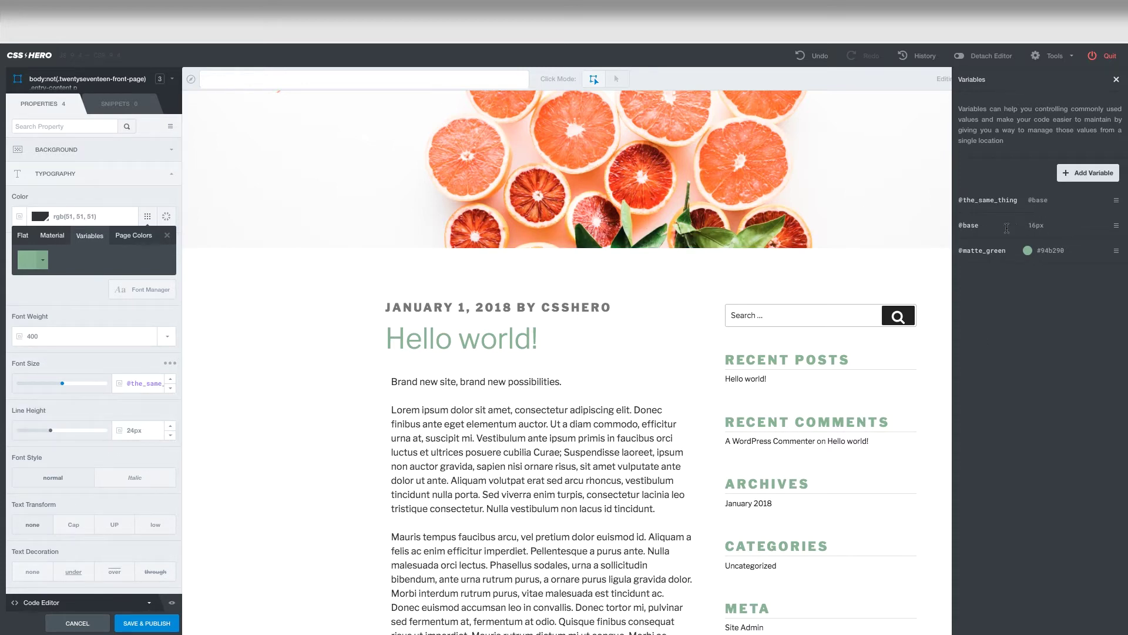
{"action": "left_click", "coordinate": [1116, 201]}
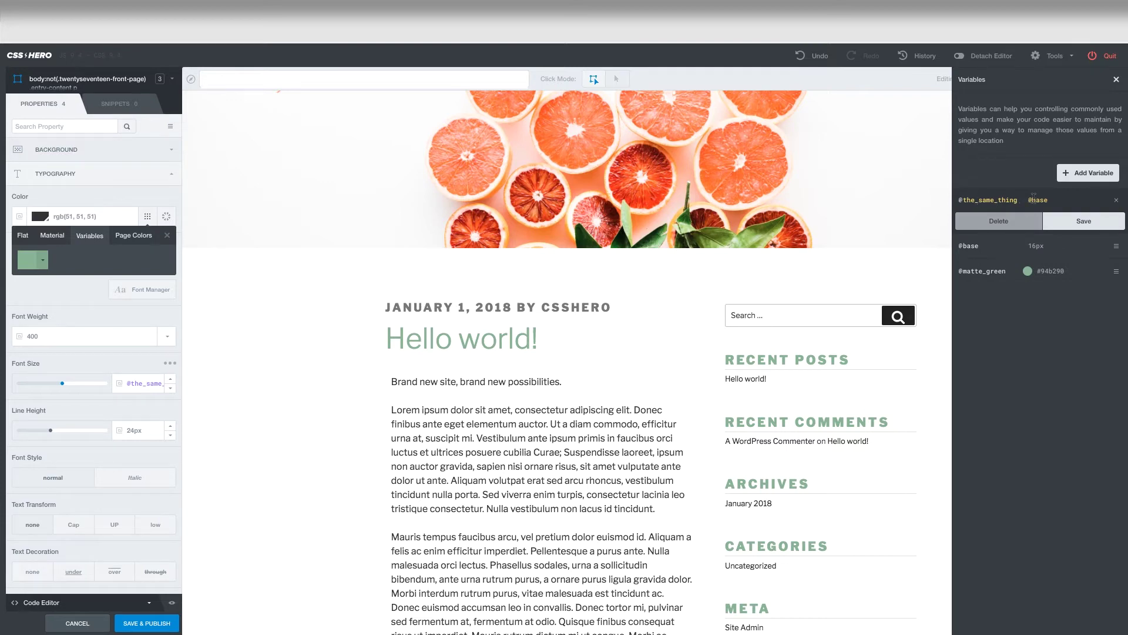
{"action": "left_click", "coordinate": [998, 221]}
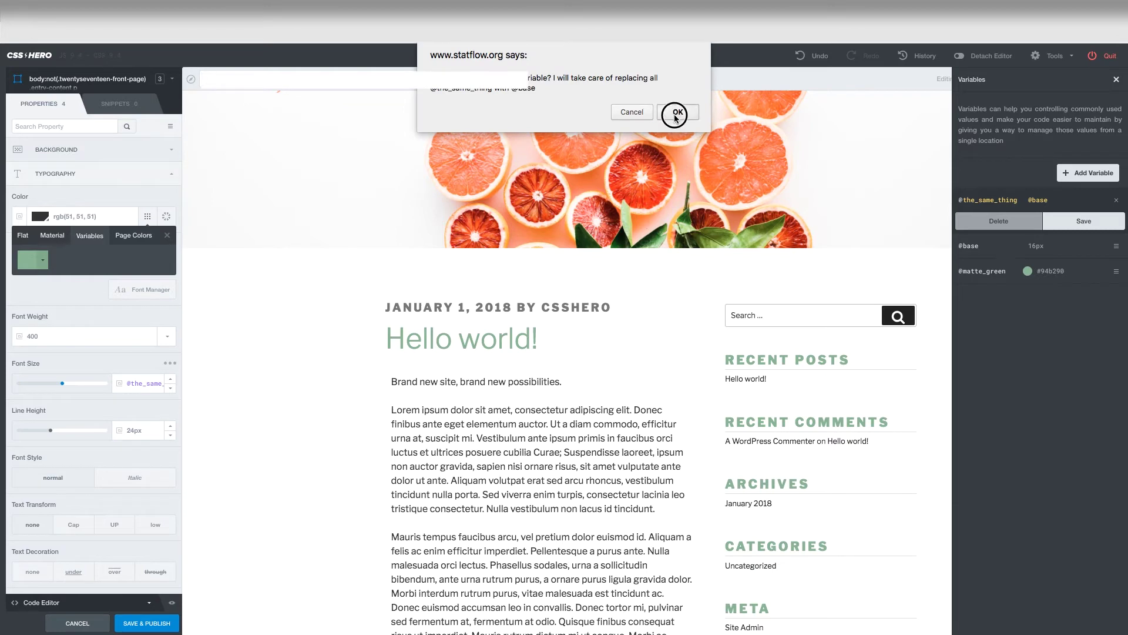
{"action": "left_click", "coordinate": [677, 111]}
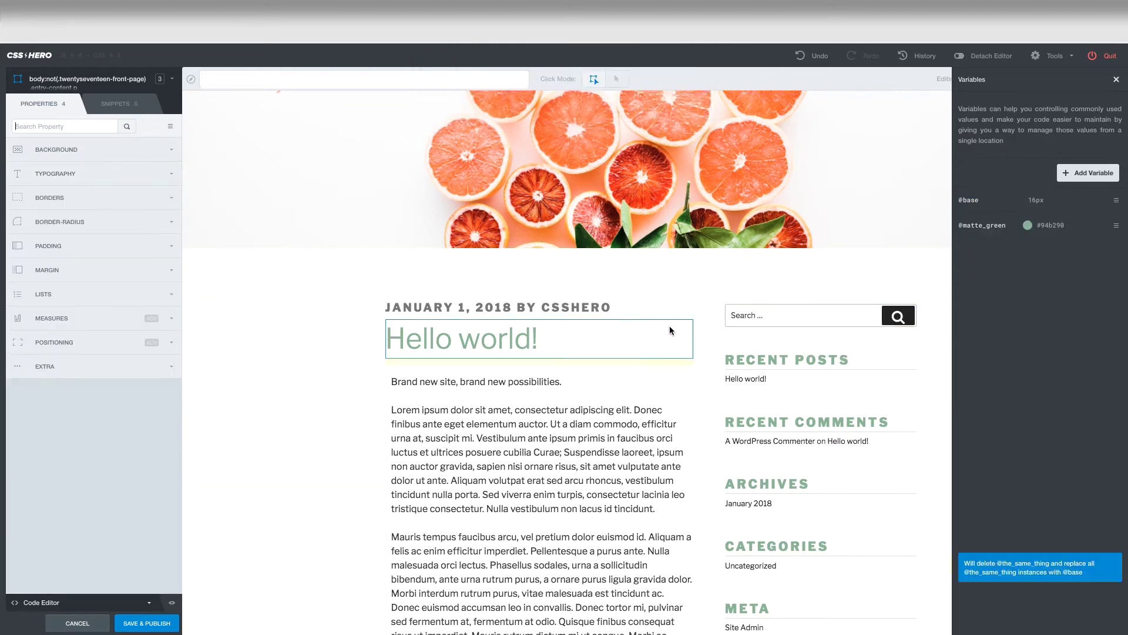
{"action": "left_click", "coordinate": [521, 336]}
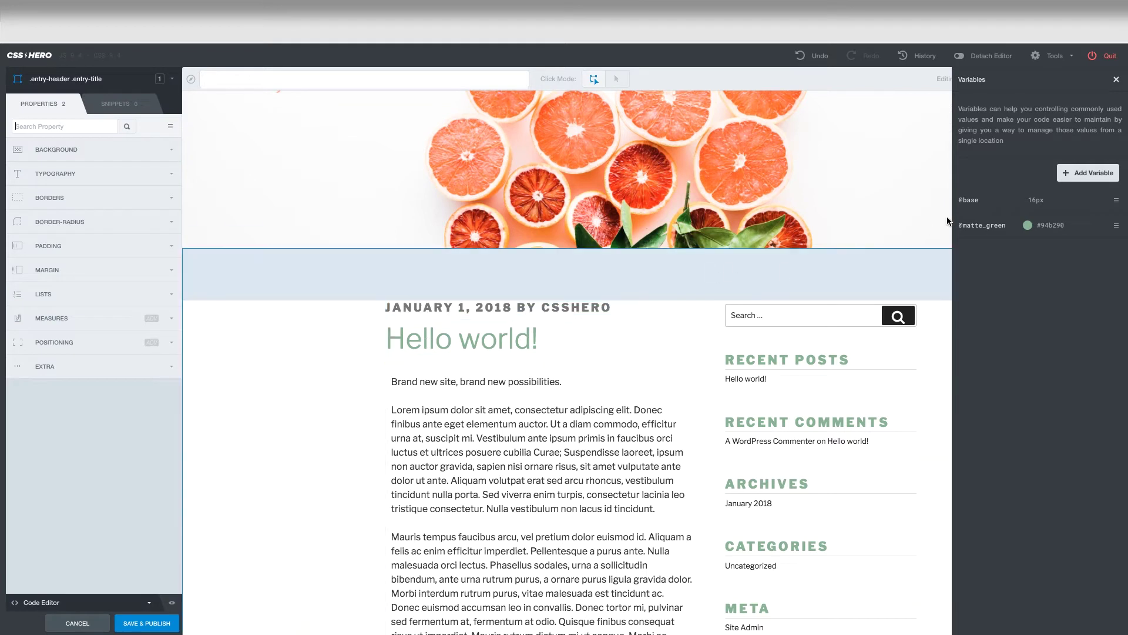
{"action": "left_click", "coordinate": [1112, 175]}
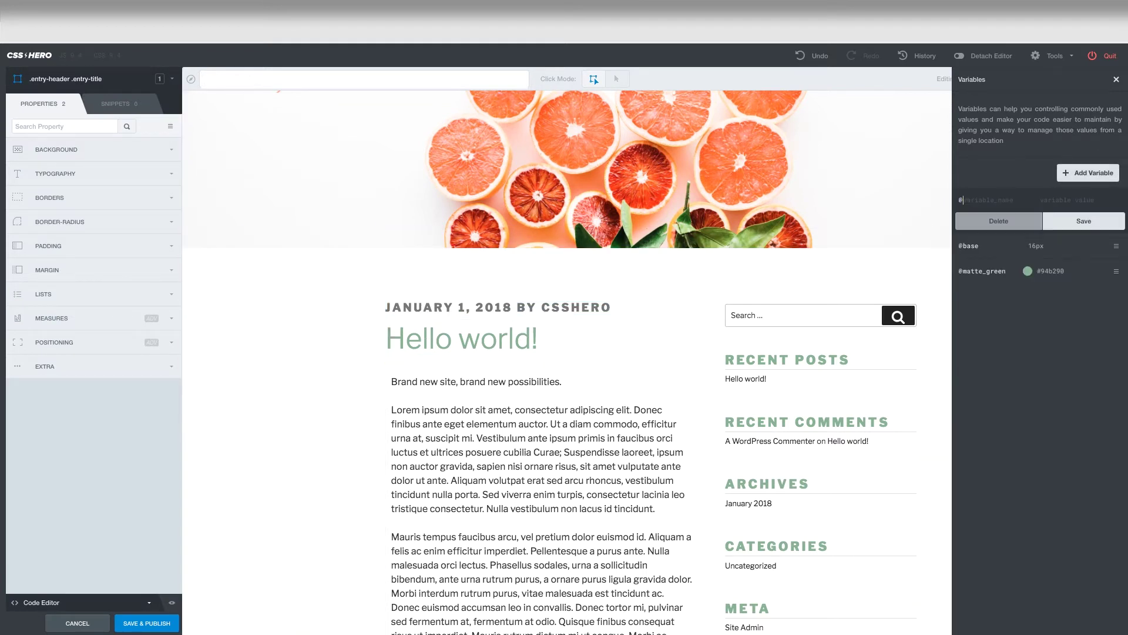
{"action": "type", "text": "base"}
{"action": "type", "text": "@"}
{"action": "left_click", "coordinate": [1084, 221]}
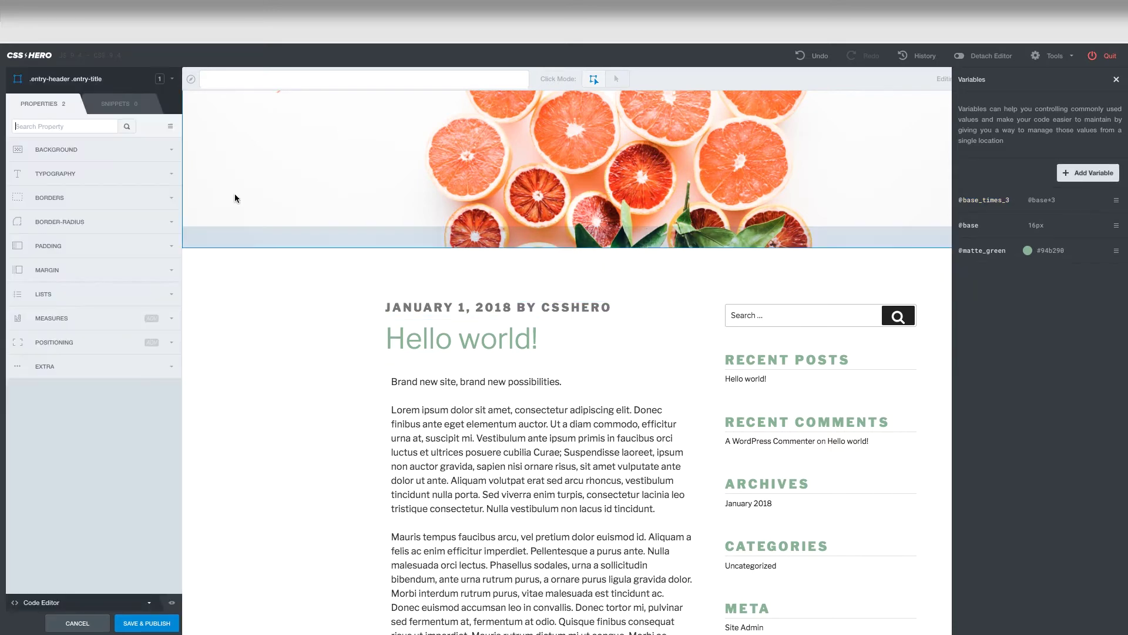
{"action": "left_click", "coordinate": [169, 174]}
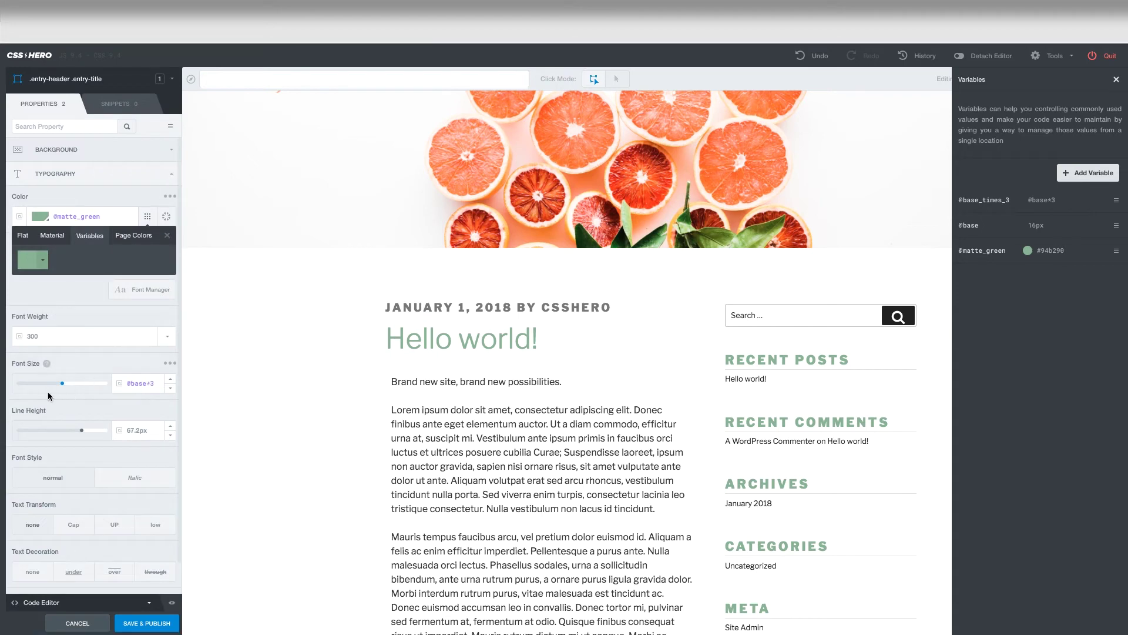
{"action": "left_click", "coordinate": [119, 382]}
{"action": "left_click", "coordinate": [42, 406]}
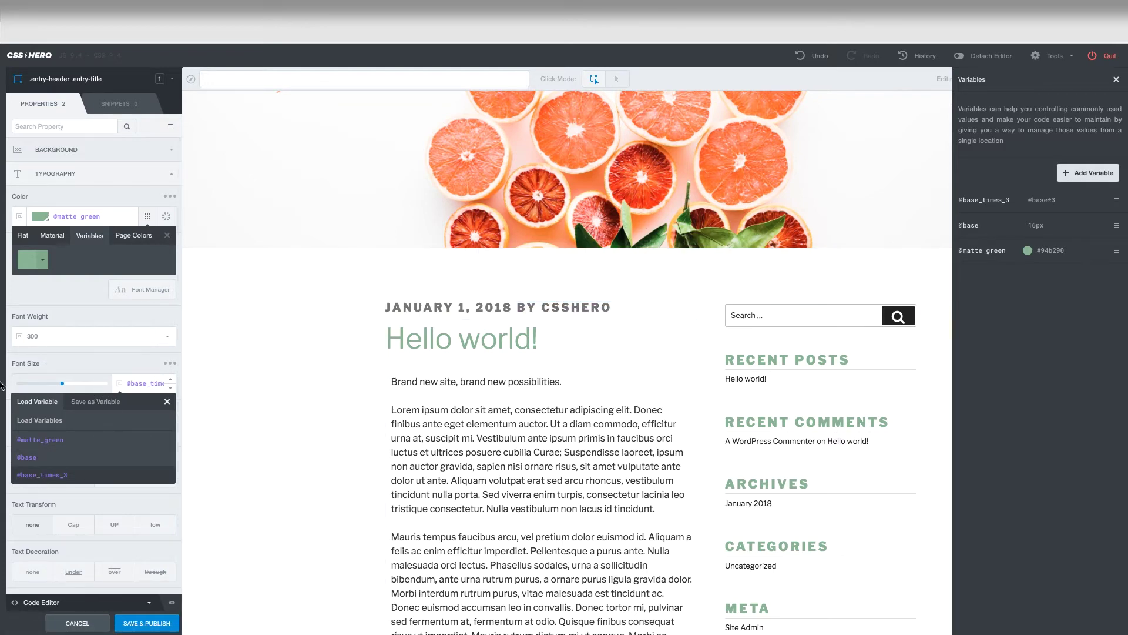
{"action": "left_click", "coordinate": [62, 383]}
{"action": "left_click_drag", "start_coordinate": [62, 386], "coordinate": [42, 388]}
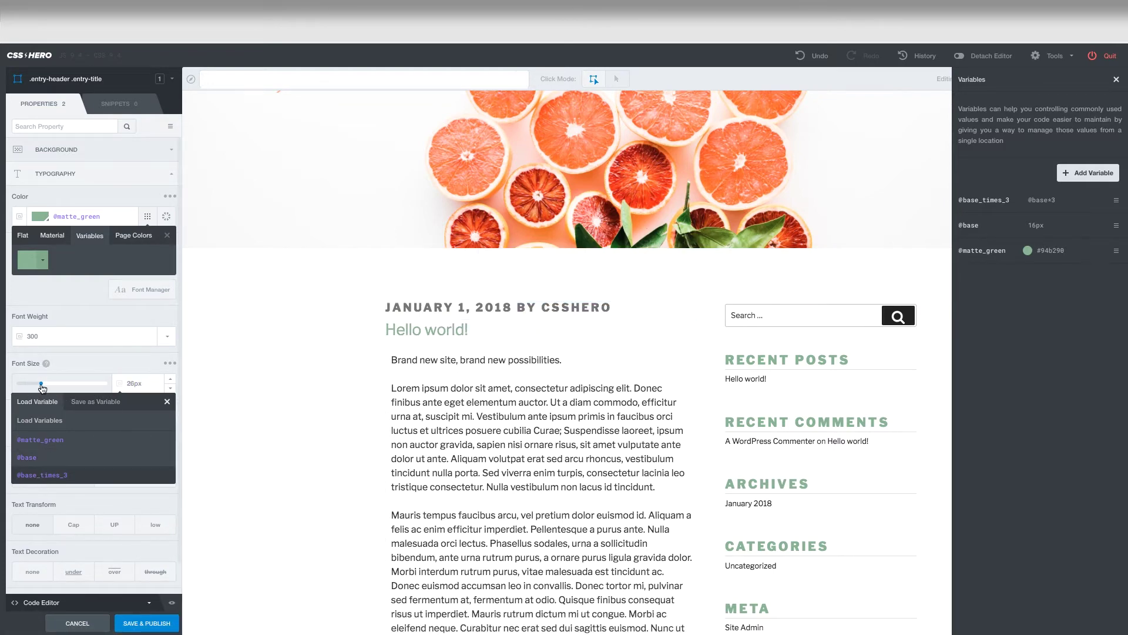
{"action": "left_click", "coordinate": [42, 475]}
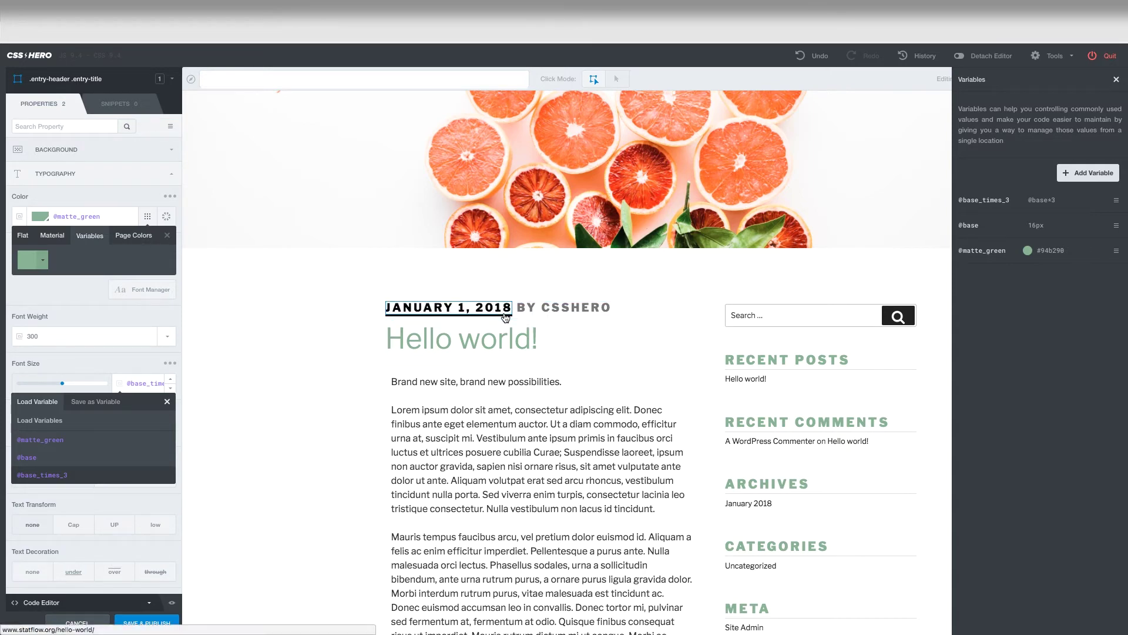
{"action": "left_click", "coordinate": [1076, 174]}
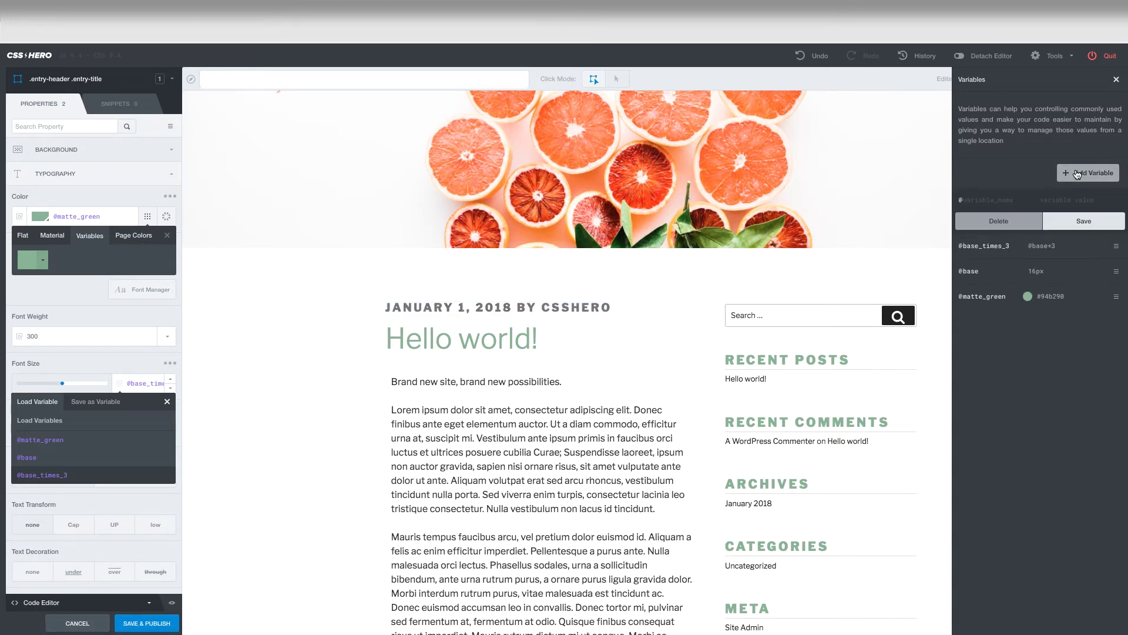
{"action": "type", "text": "@base_times_point_7"}
{"action": "left_click", "coordinate": [1061, 200]}
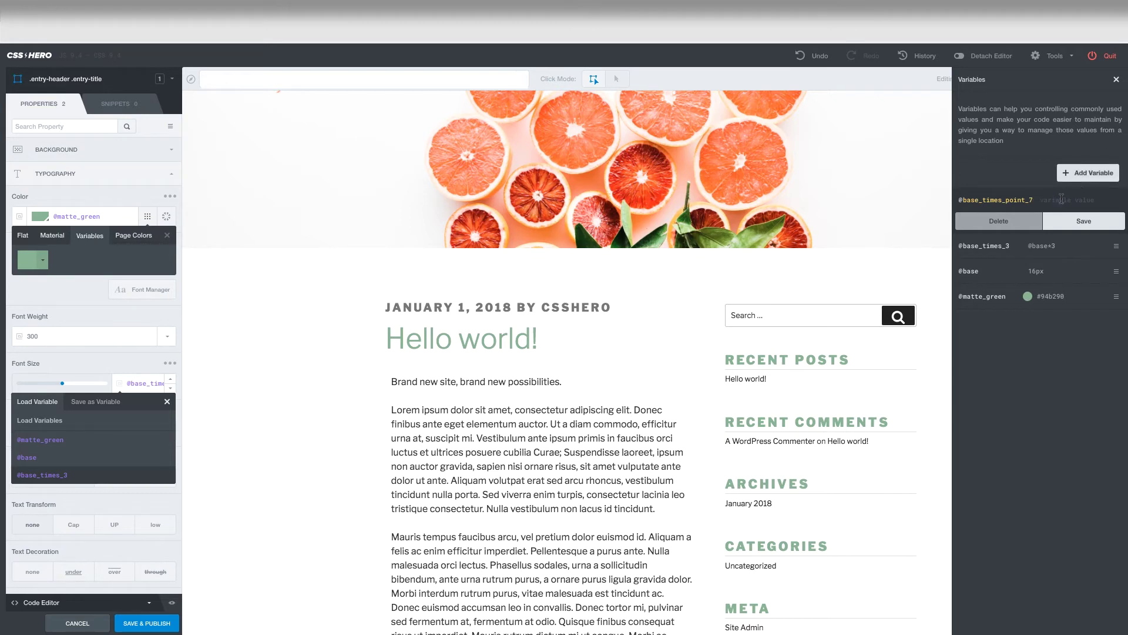
{"action": "type", "text": "@base*.7"}
{"action": "left_click", "coordinate": [1078, 221]}
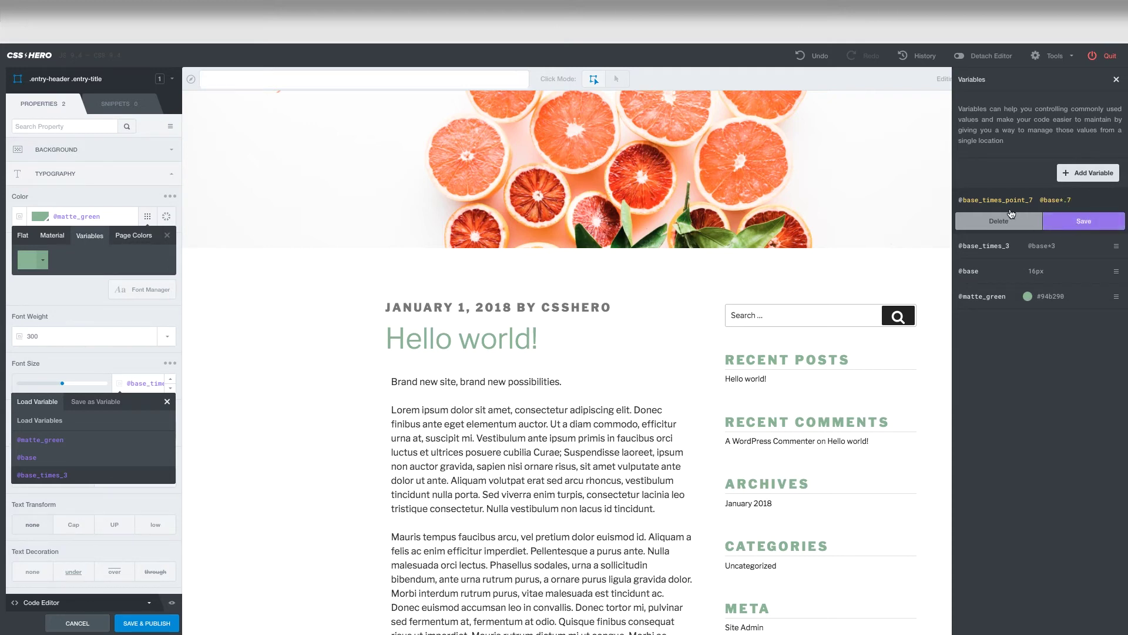
{"action": "left_click", "coordinate": [520, 315]}
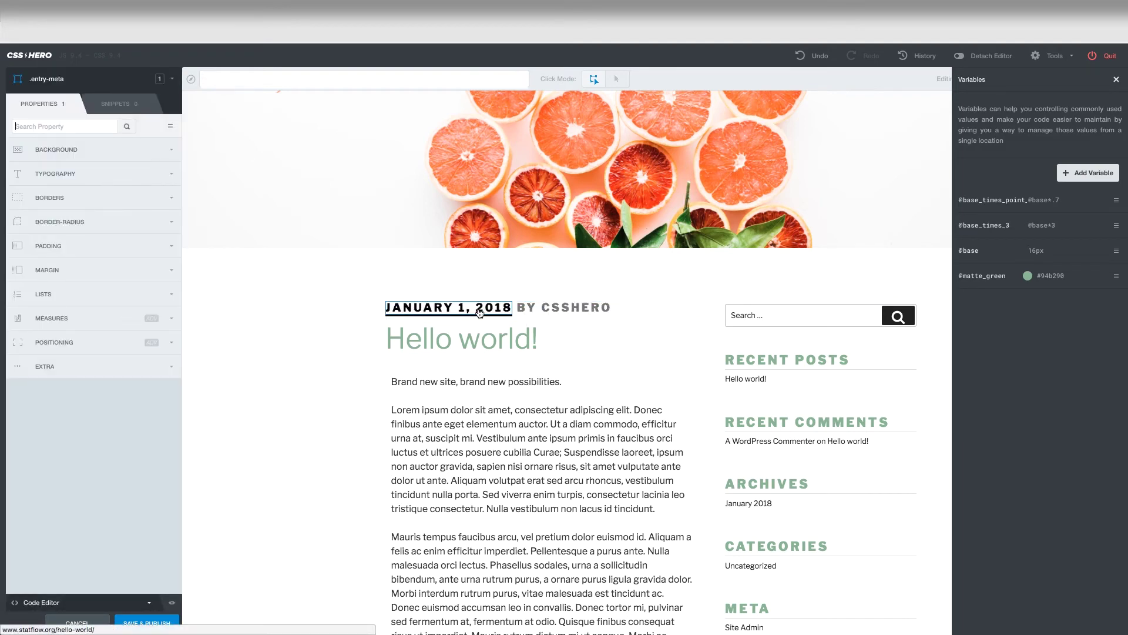
{"action": "left_click", "coordinate": [513, 319]}
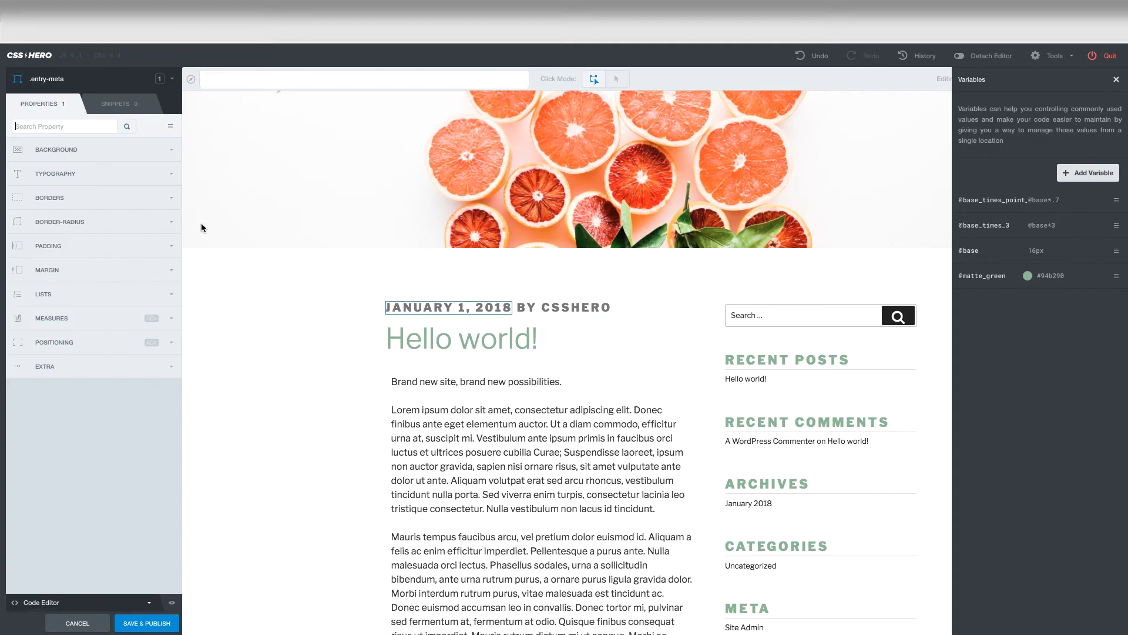
{"action": "left_click", "coordinate": [171, 174]}
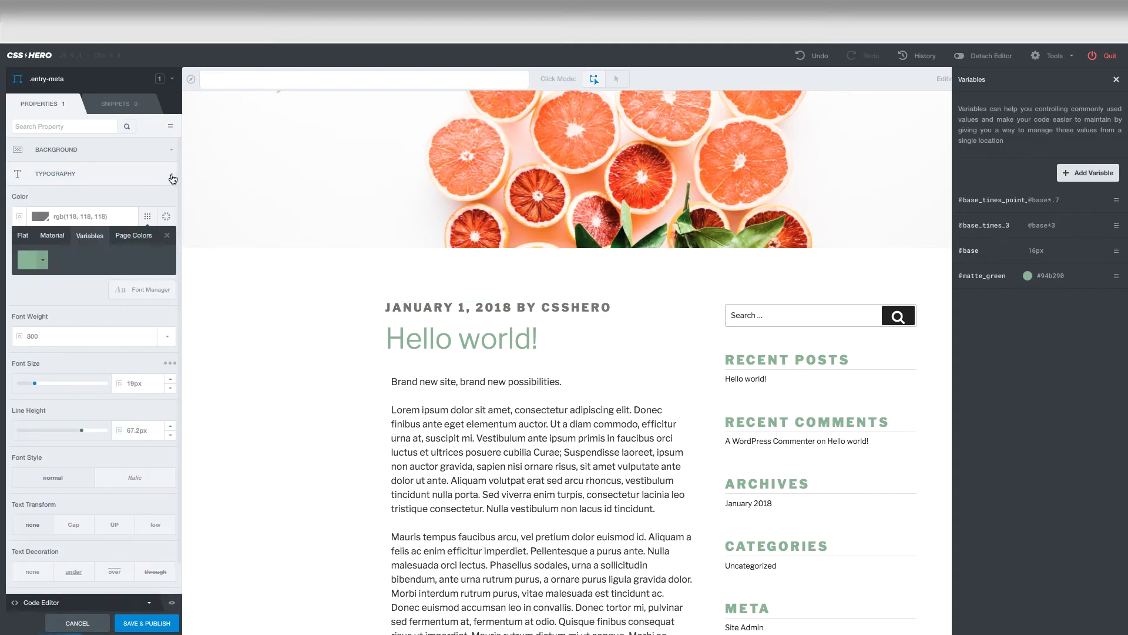
{"action": "left_click", "coordinate": [119, 383]}
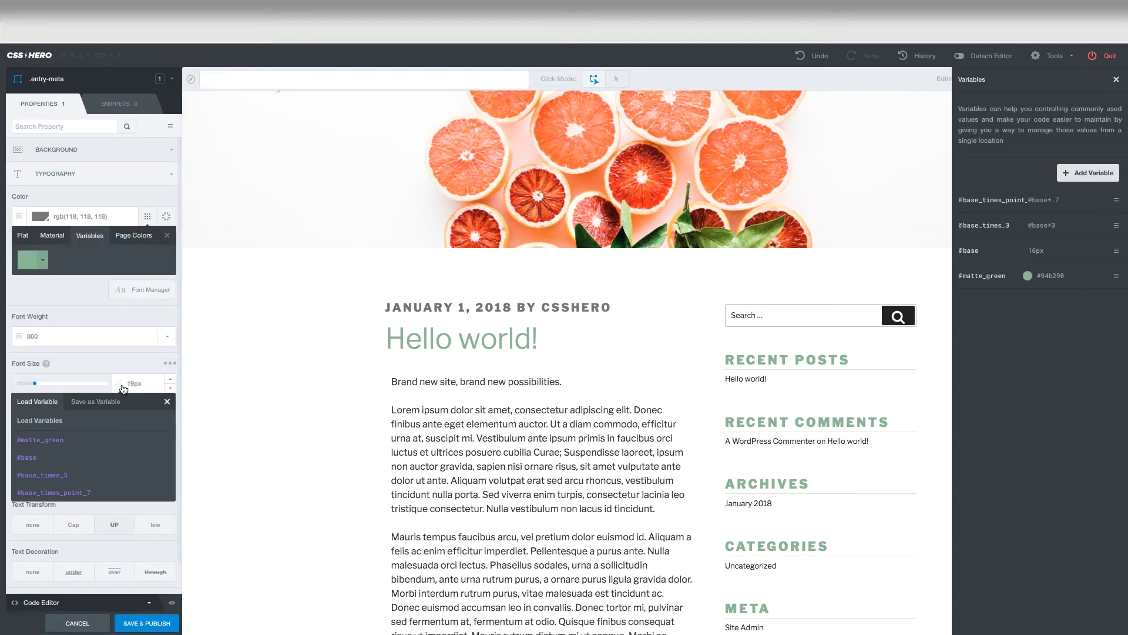
{"action": "left_click", "coordinate": [39, 494]}
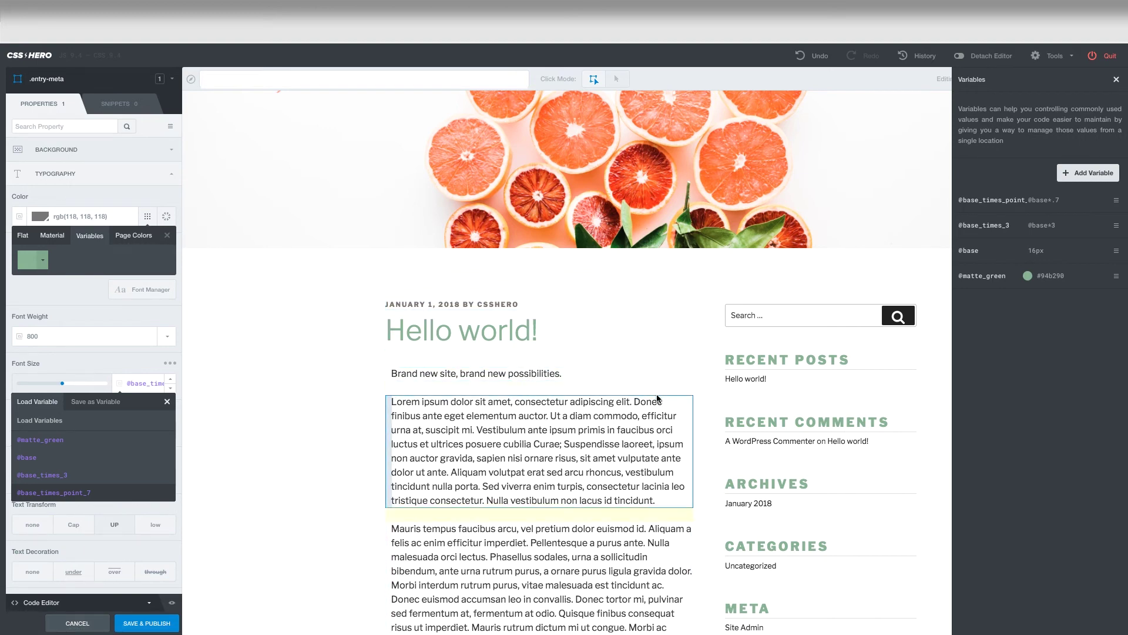
{"action": "left_click", "coordinate": [743, 360]}
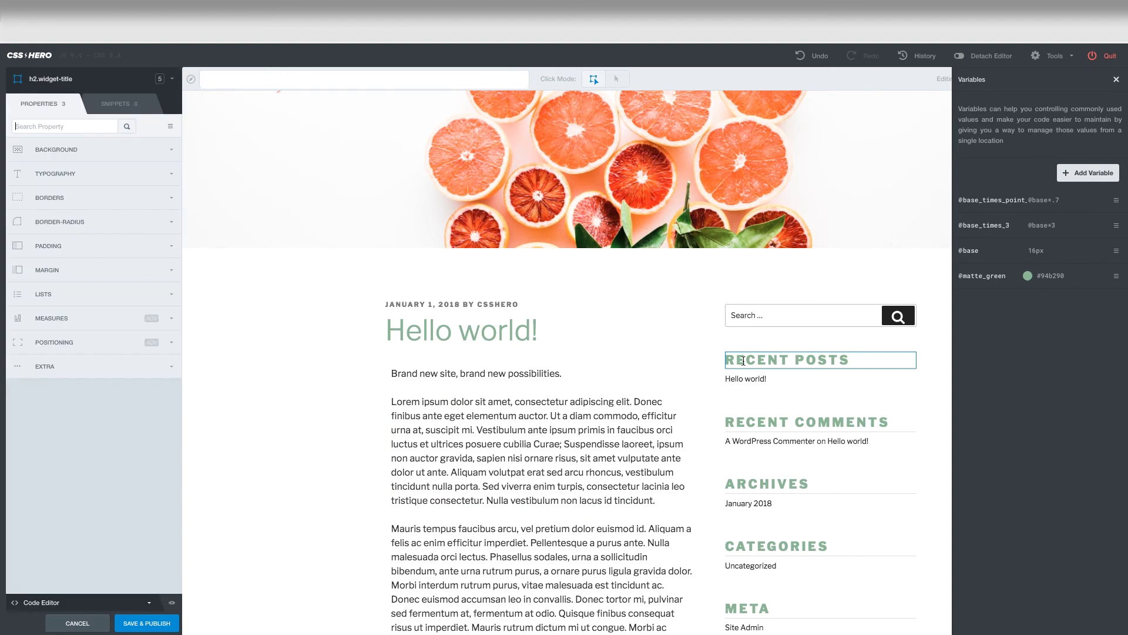
{"action": "left_click", "coordinate": [171, 174]}
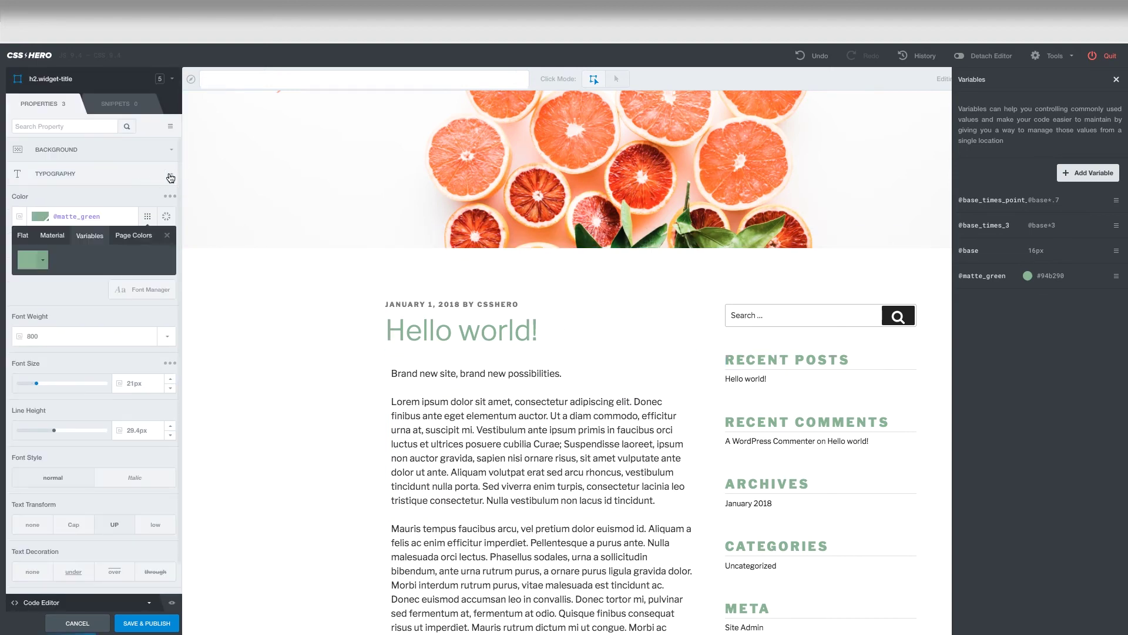
{"action": "left_click", "coordinate": [119, 383]}
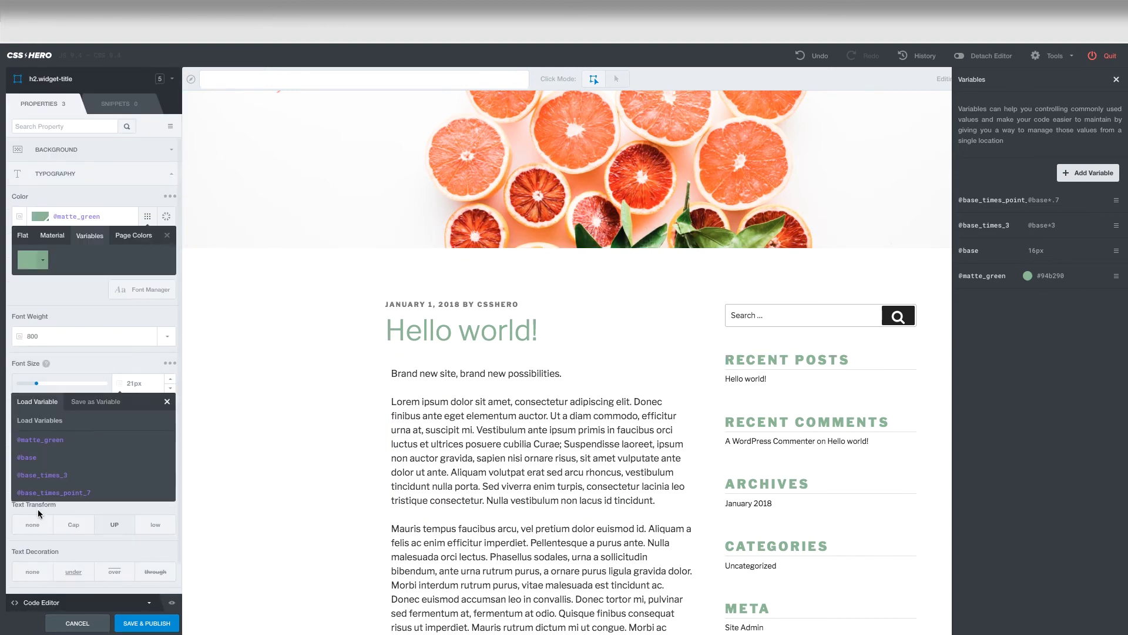
{"action": "left_click", "coordinate": [47, 495]}
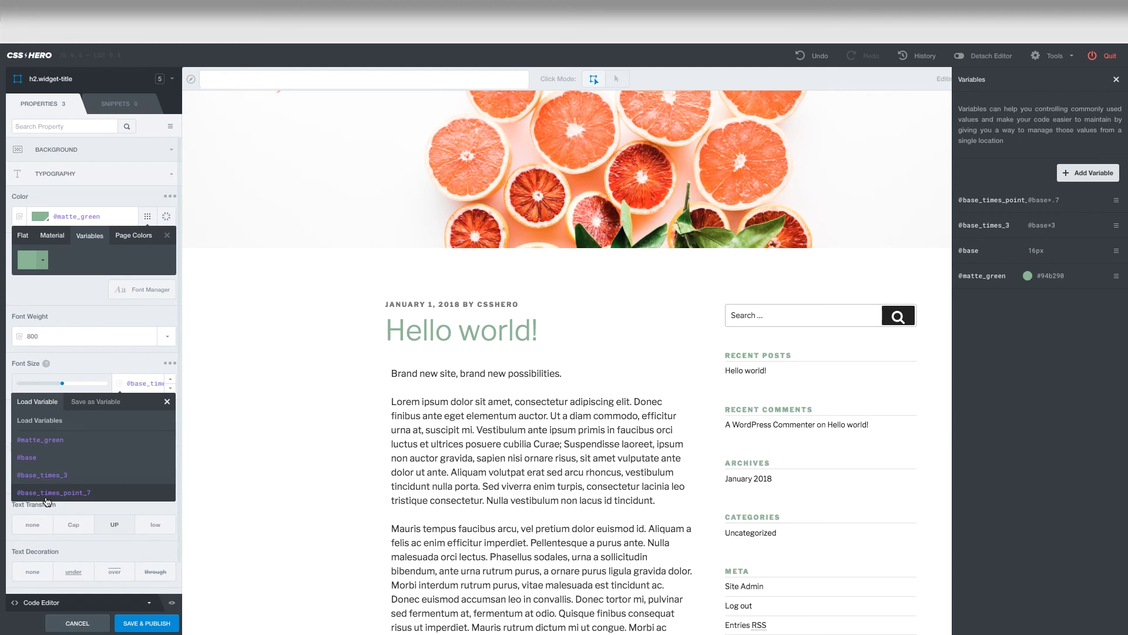
{"action": "scroll", "coordinate": [605, 381], "scroll_direction": "down", "scroll_amount": 1}
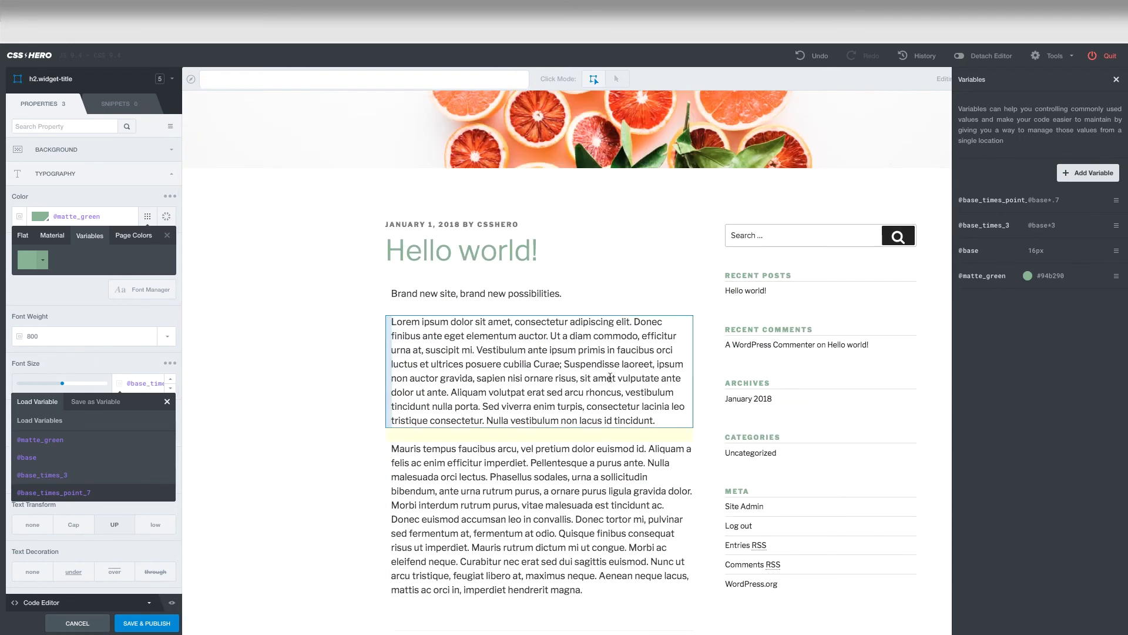
{"action": "scroll", "coordinate": [610, 377], "scroll_direction": "up", "scroll_amount": 1}
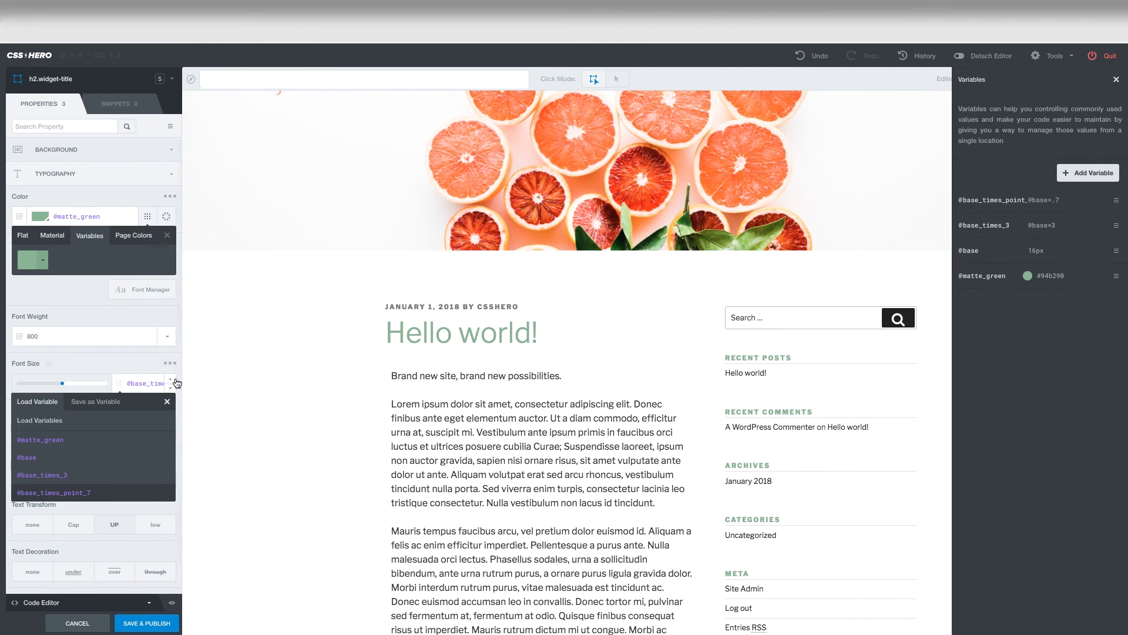
Close the variable list and look through the widget titles' Borders, Padding and Margin settings.
{"action": "left_click", "coordinate": [166, 402]}
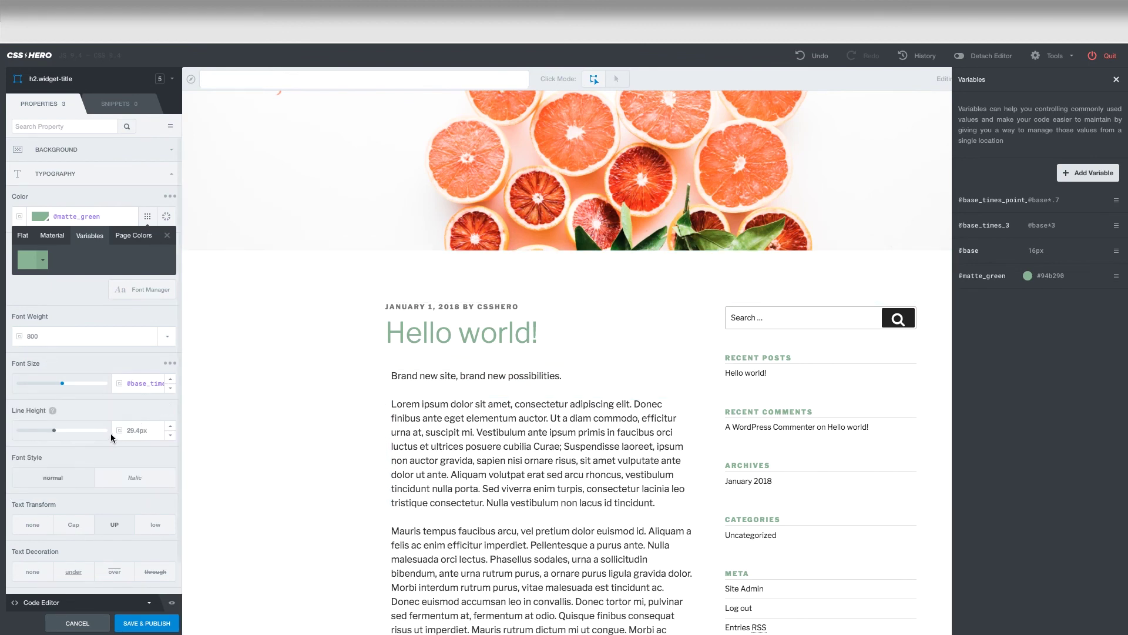
{"action": "scroll", "coordinate": [122, 433], "scroll_direction": "down", "scroll_amount": 8}
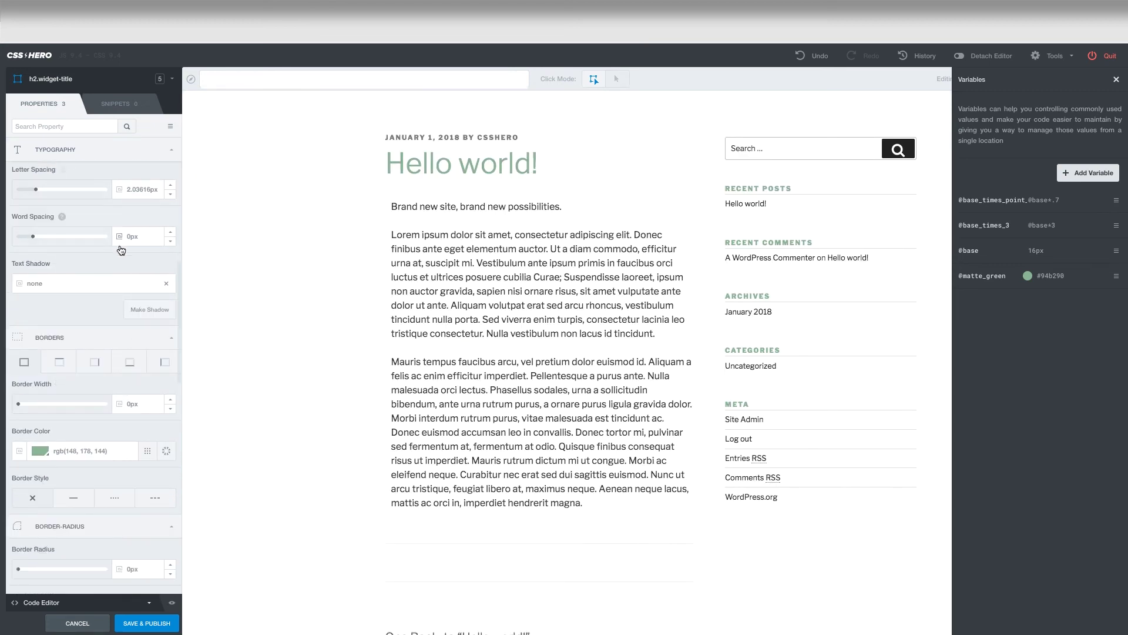
{"action": "scroll", "coordinate": [123, 408], "scroll_direction": "down", "scroll_amount": 5}
{"action": "scroll", "coordinate": [122, 408], "scroll_direction": "down", "scroll_amount": 2}
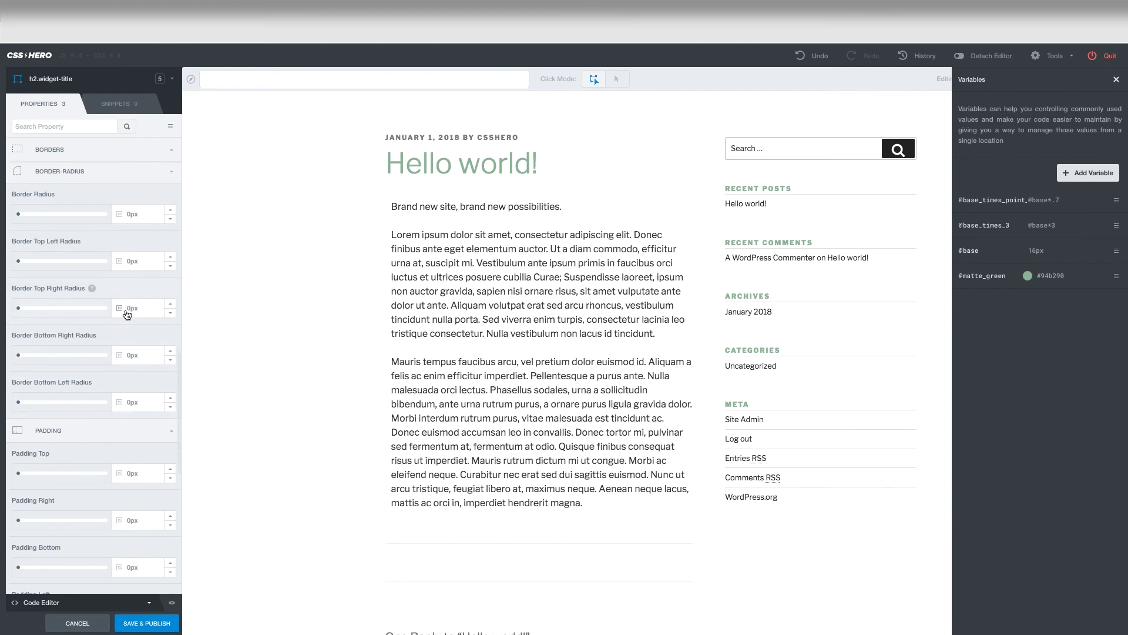
{"action": "scroll", "coordinate": [123, 367], "scroll_direction": "down", "scroll_amount": 5}
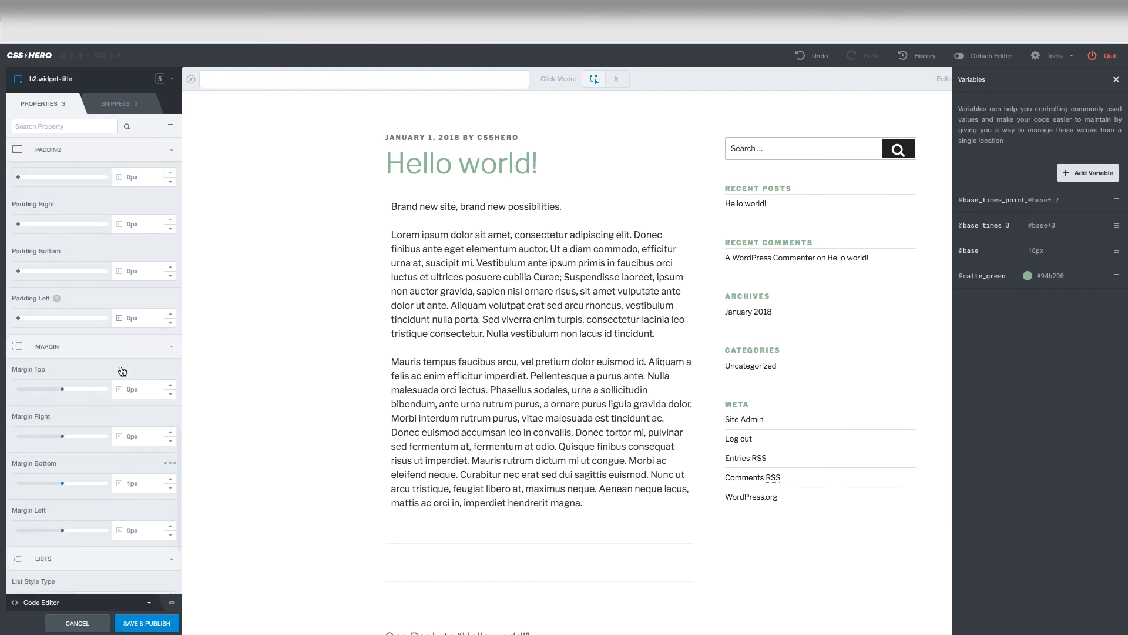
{"action": "scroll", "coordinate": [123, 371], "scroll_direction": "down", "scroll_amount": 3}
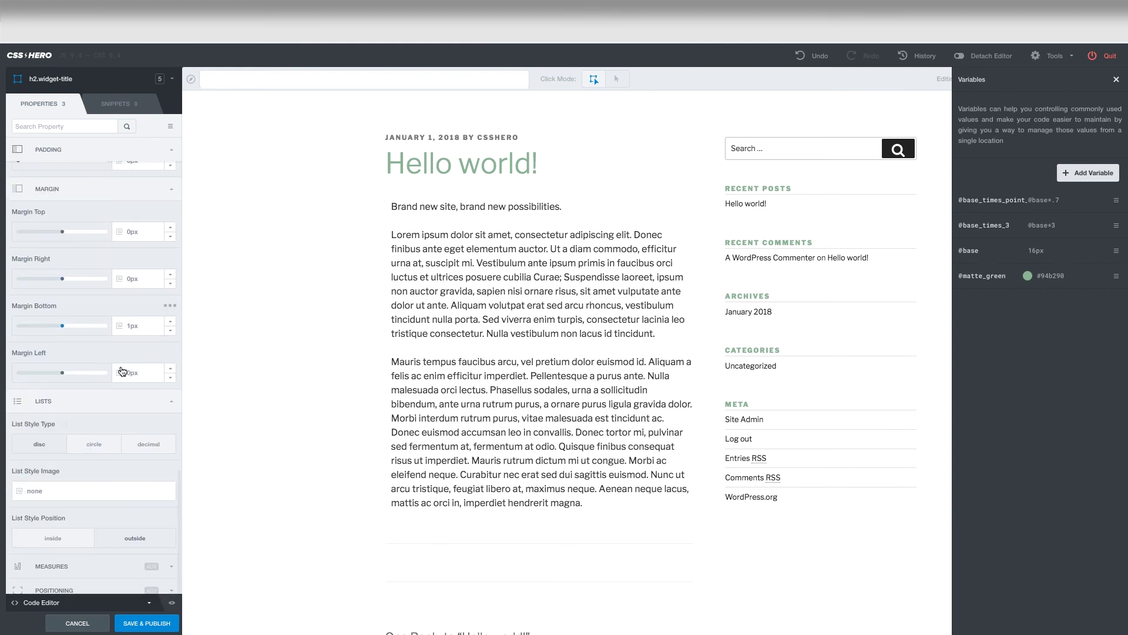
{"action": "scroll", "coordinate": [122, 371], "scroll_direction": "up", "scroll_amount": 4}
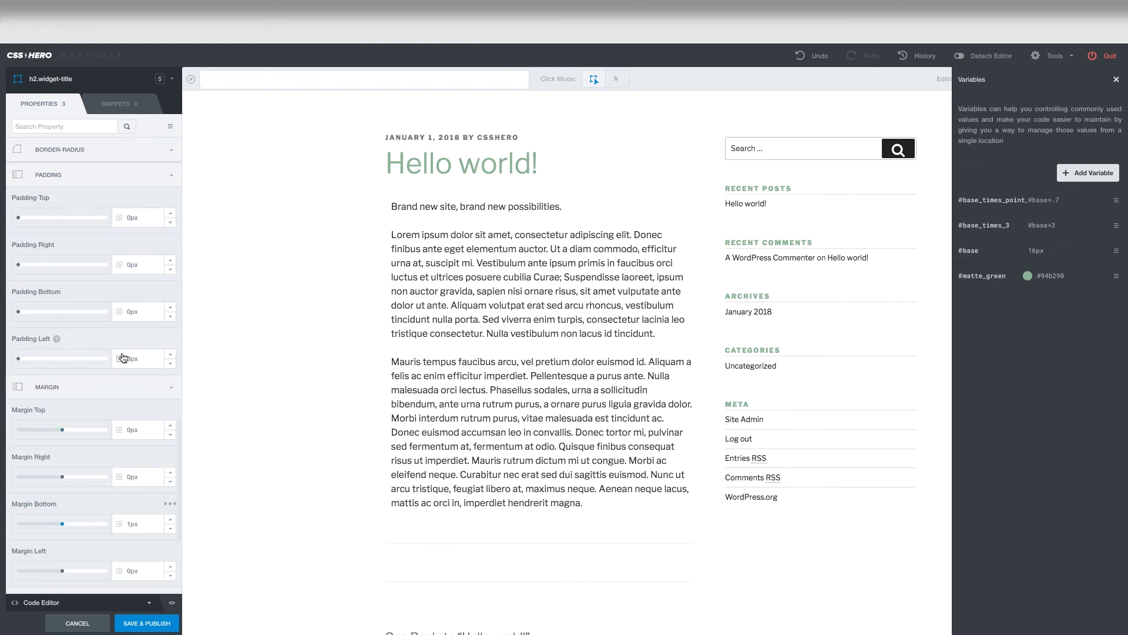